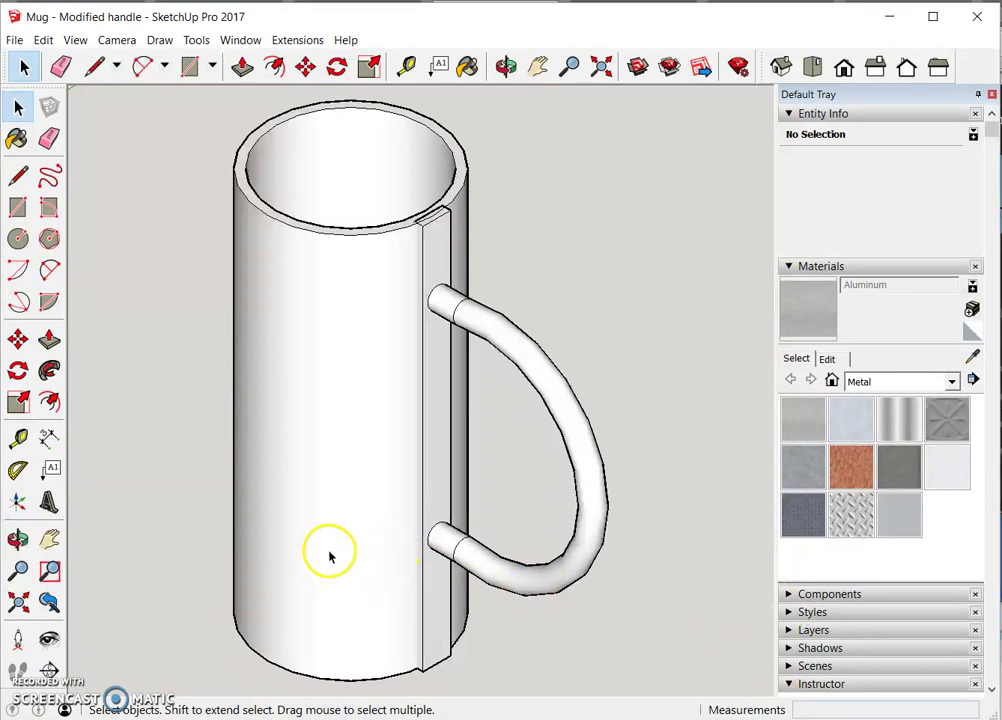
# Draw a circle with a 1.5" radius on the ground plane, centred on the origin
pyautogui.scroll(-5, 329, 554)
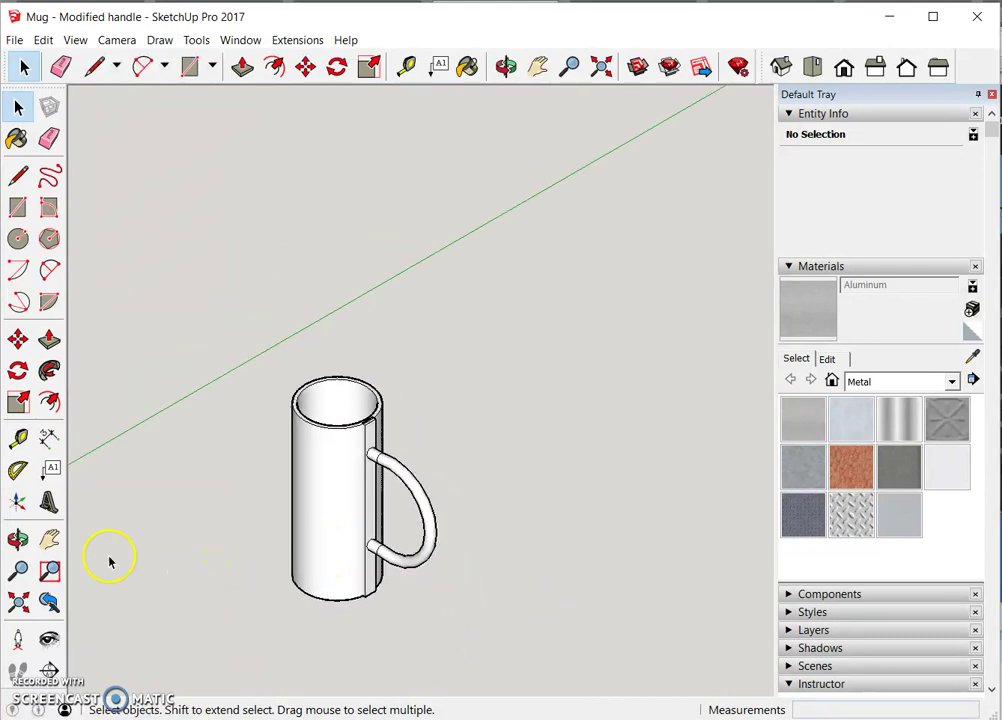
pyautogui.click(50, 539)
pyautogui.moveTo(186, 546)
pyautogui.mouseDown()
pyautogui.moveTo(405, 483)
pyautogui.moveTo(460, 480)
pyautogui.mouseUp()
pyautogui.moveTo(331, 541)
pyautogui.mouseDown()
pyautogui.moveTo(541, 532)
pyautogui.moveTo(454, 544)
pyautogui.mouseUp()
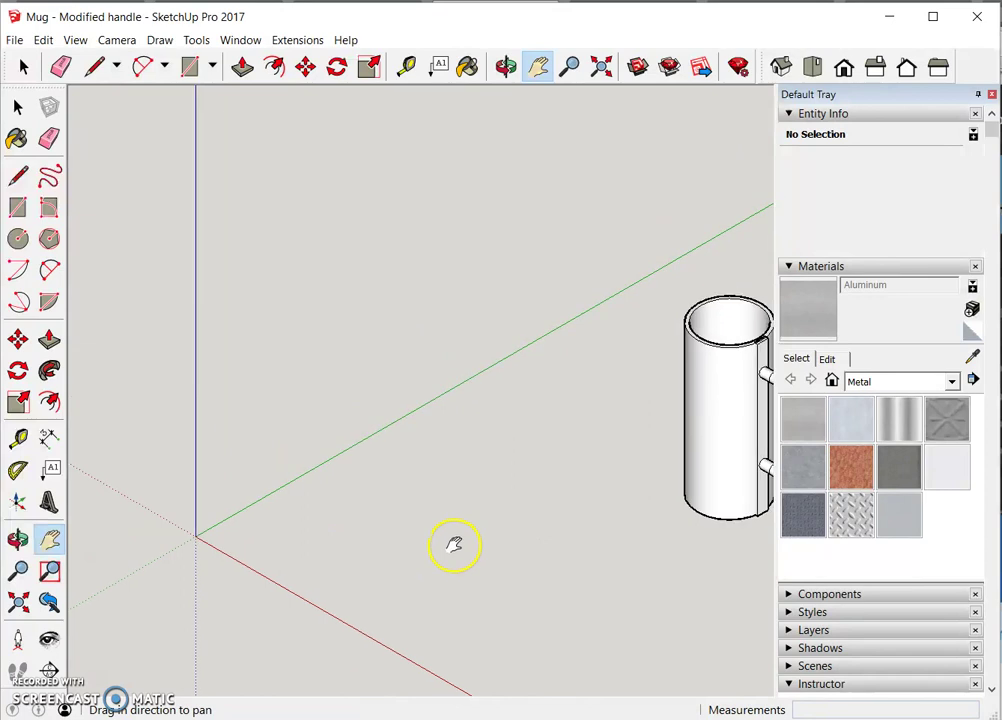
pyautogui.moveTo(321, 558)
pyautogui.mouseDown()
pyautogui.moveTo(274, 546)
pyautogui.moveTo(322, 557)
pyautogui.moveTo(340, 550)
pyautogui.mouseUp()
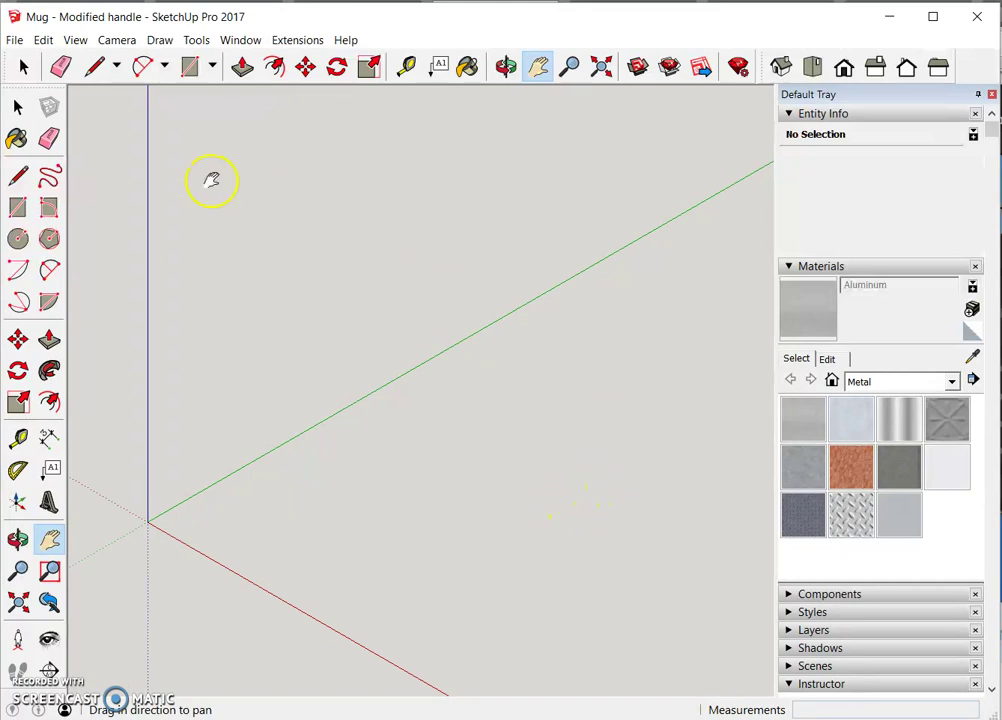
pyautogui.click(17, 238)
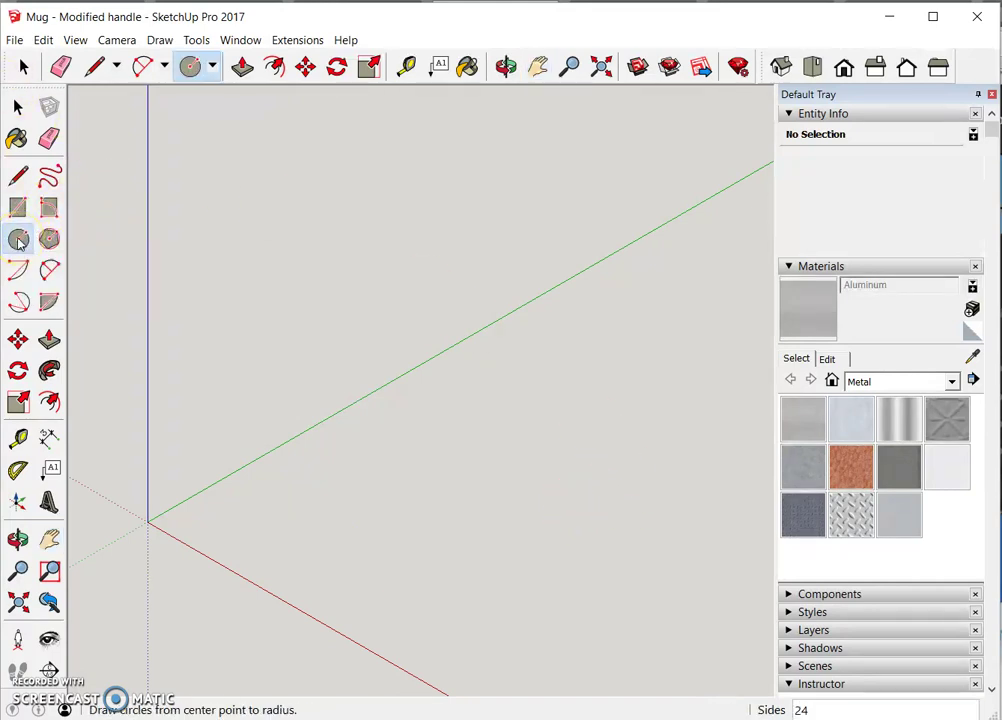
pyautogui.click(148, 521)
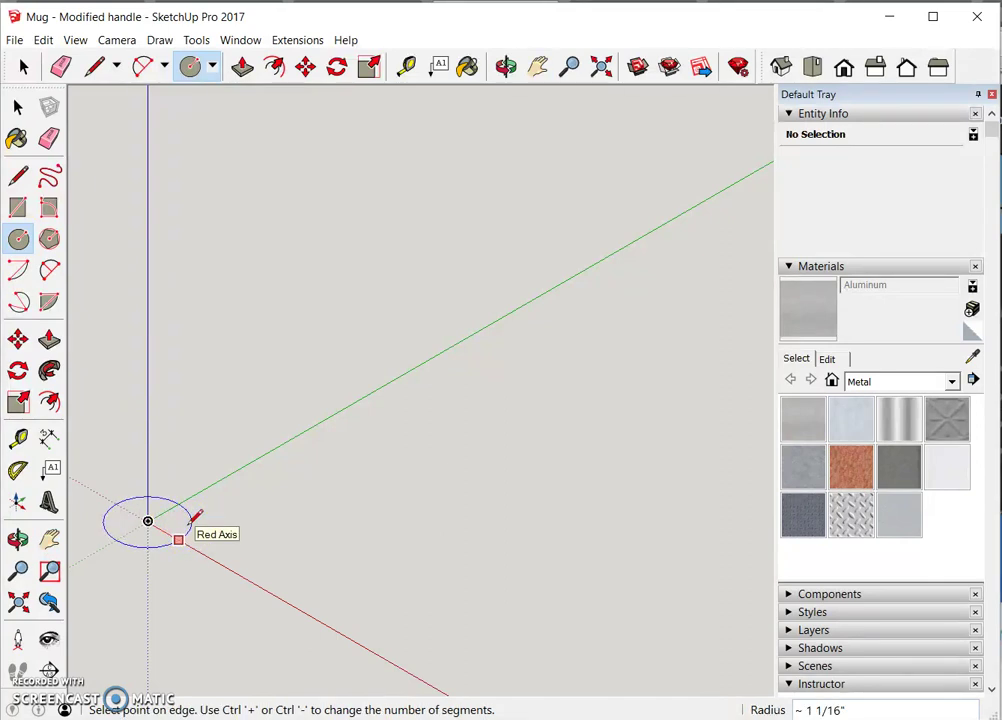
pyautogui.write('1.5"')
pyautogui.press('Return')
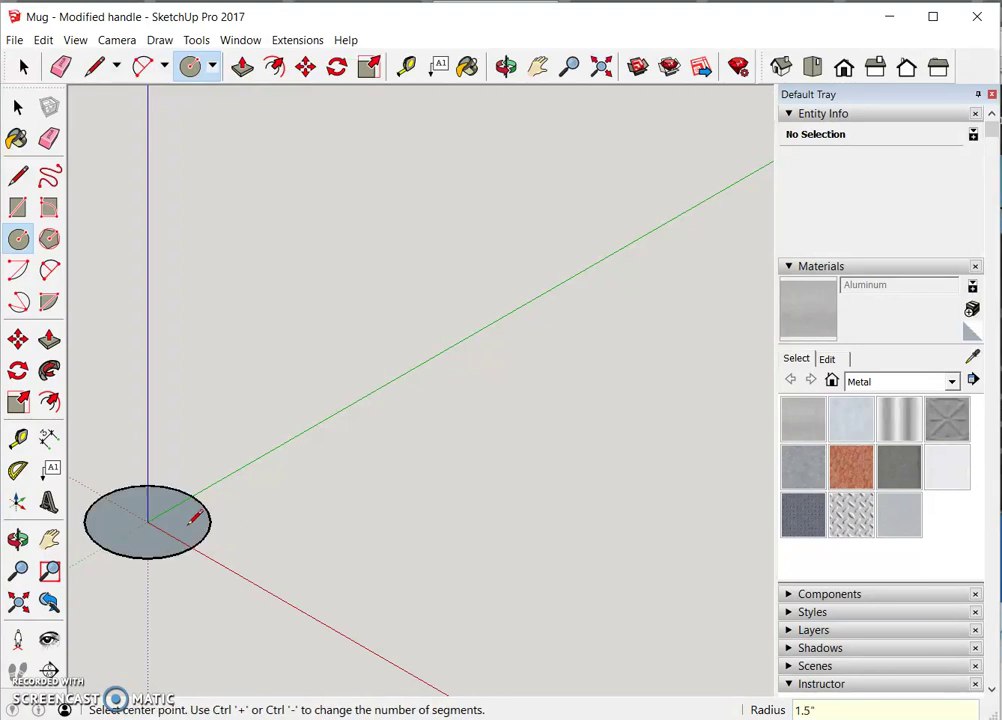
# Push/Pull the circle upward 7" to form the mug's solid cylinder
pyautogui.click(50, 340)
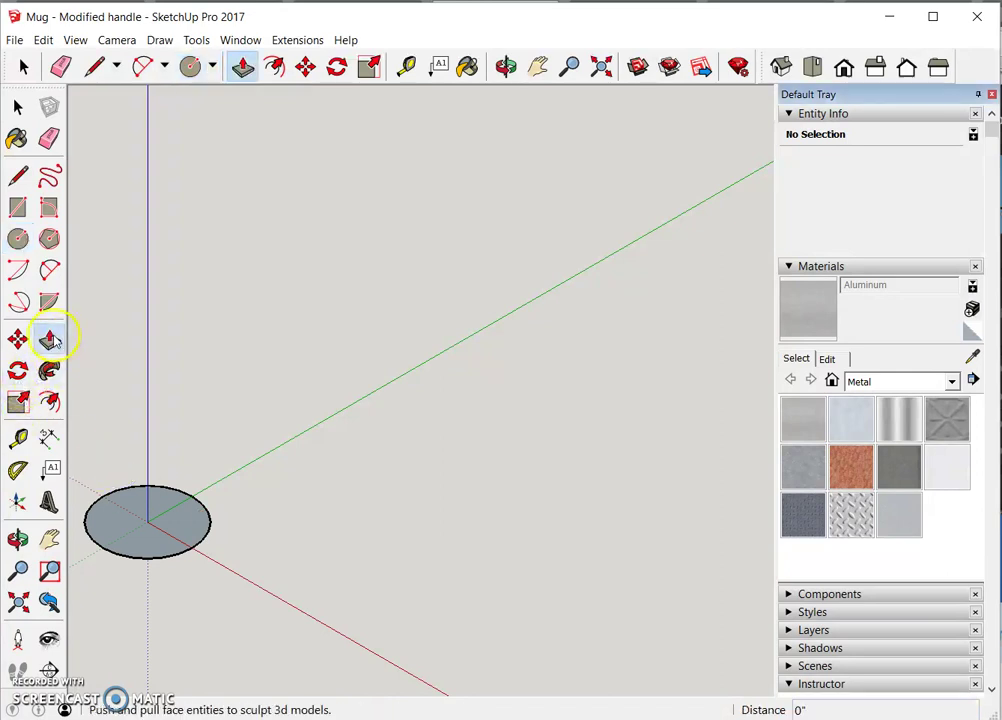
pyautogui.click(192, 525)
pyautogui.write('7')
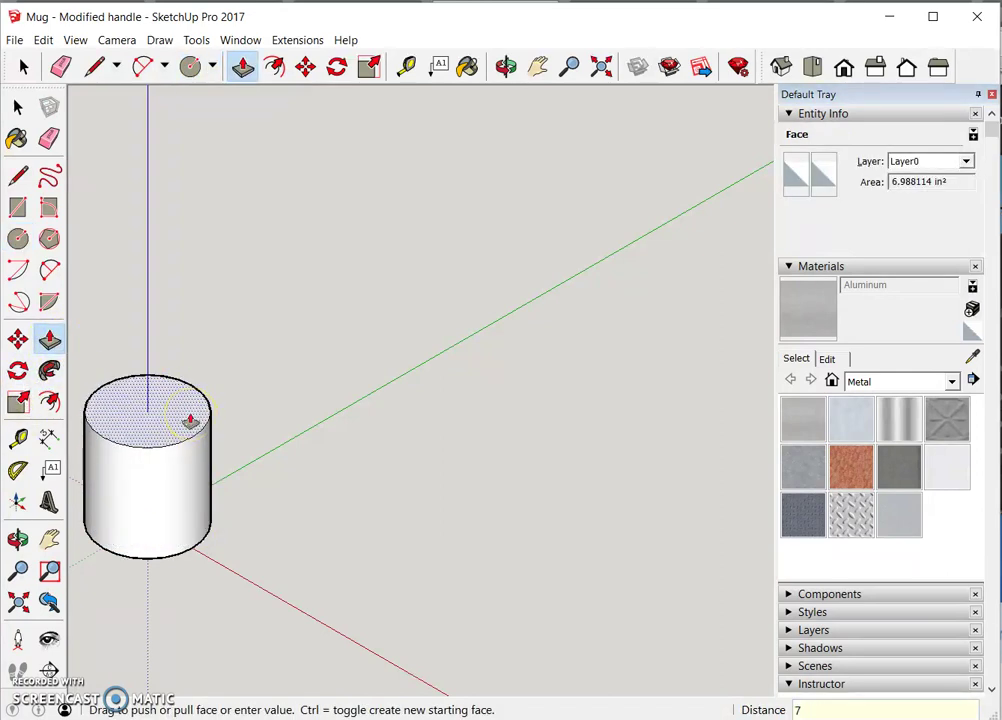
pyautogui.press('Return')
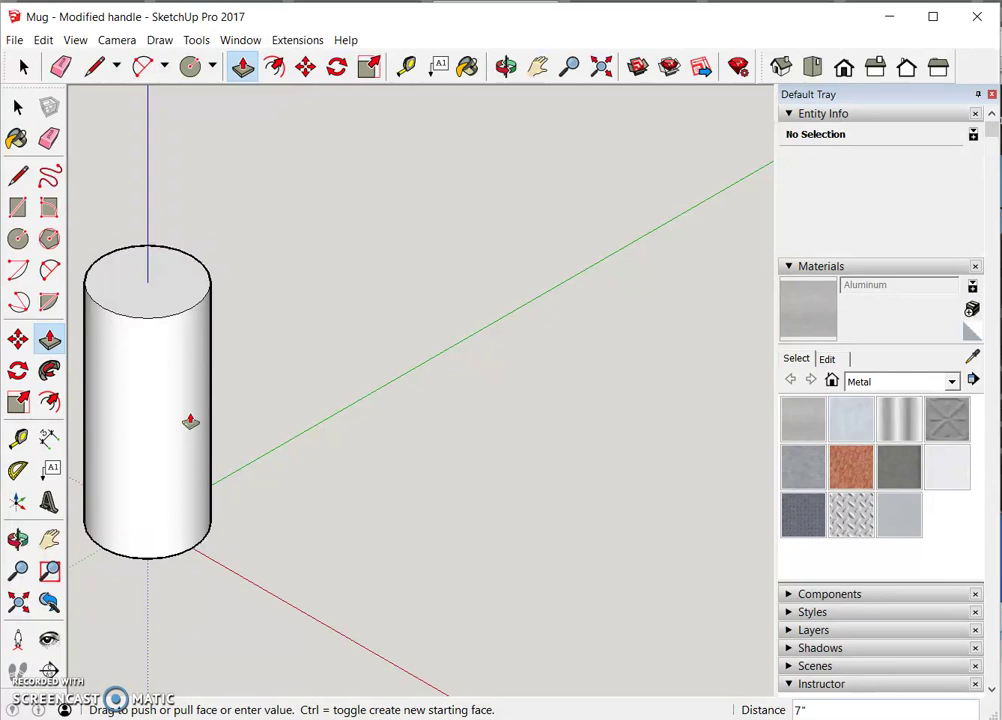
# Offset the cylinder's top edge inward by .15" to outline the mug's wall
pyautogui.click(52, 401)
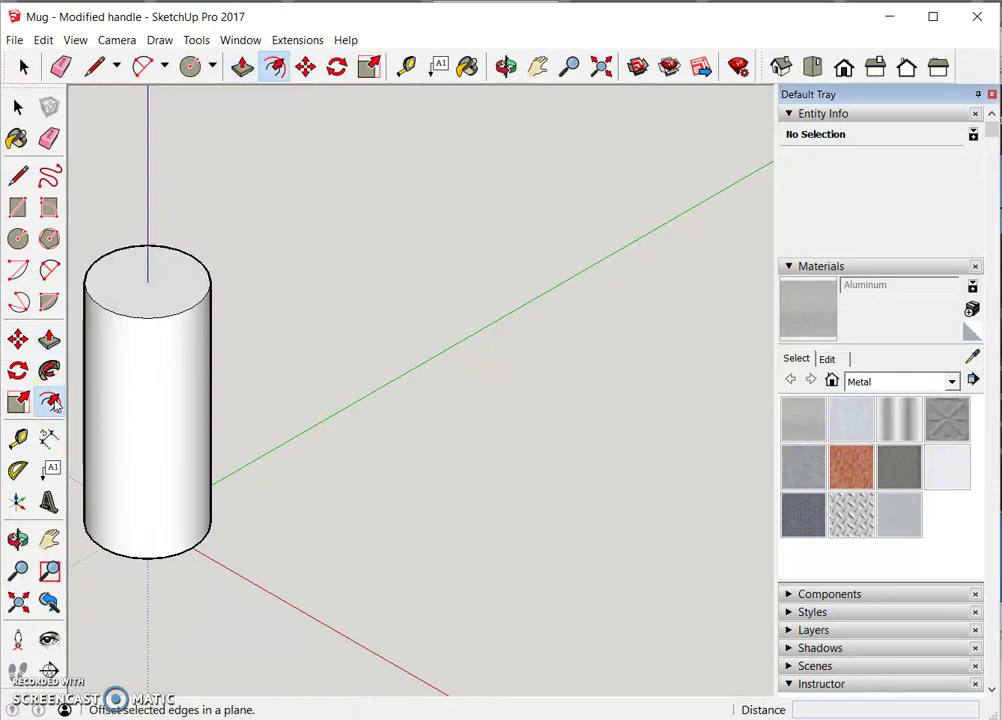
pyautogui.click(175, 316)
pyautogui.click(176, 316)
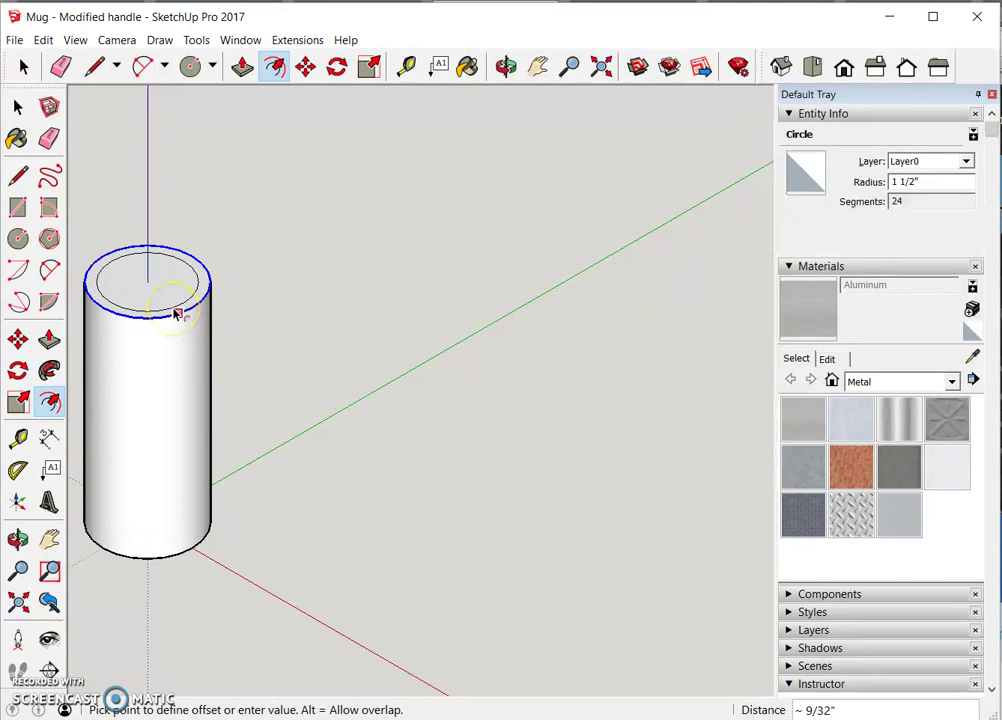
pyautogui.write('.15')
pyautogui.press('Return')
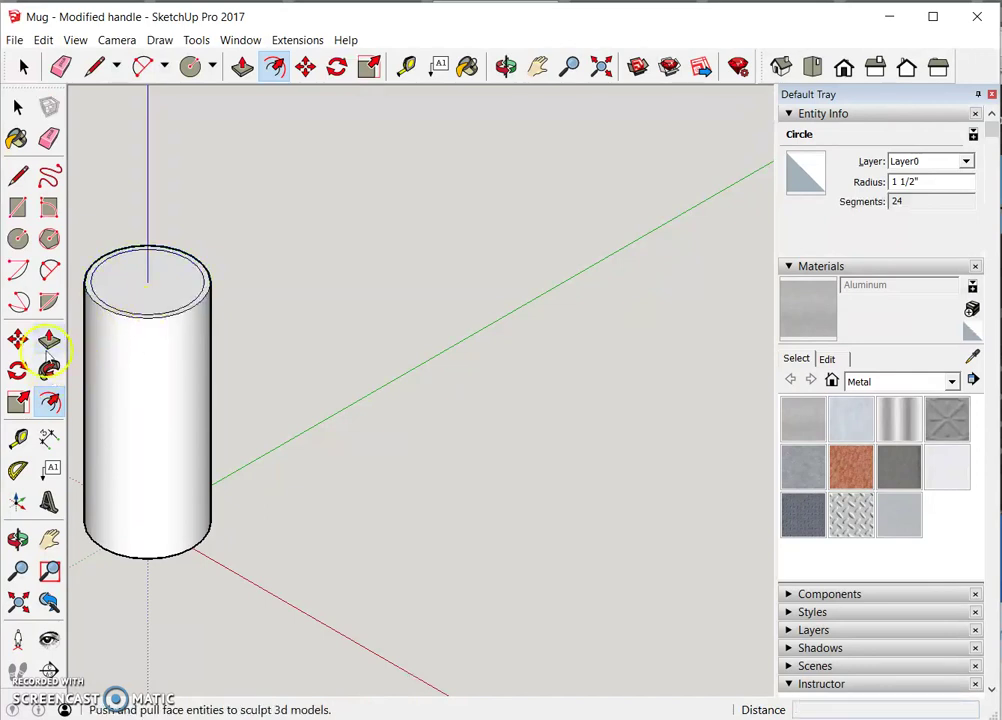
# Push the inner circular face down 6.7" into the cylinder to hollow out the mug
pyautogui.click(49, 339)
pyautogui.click(150, 291)
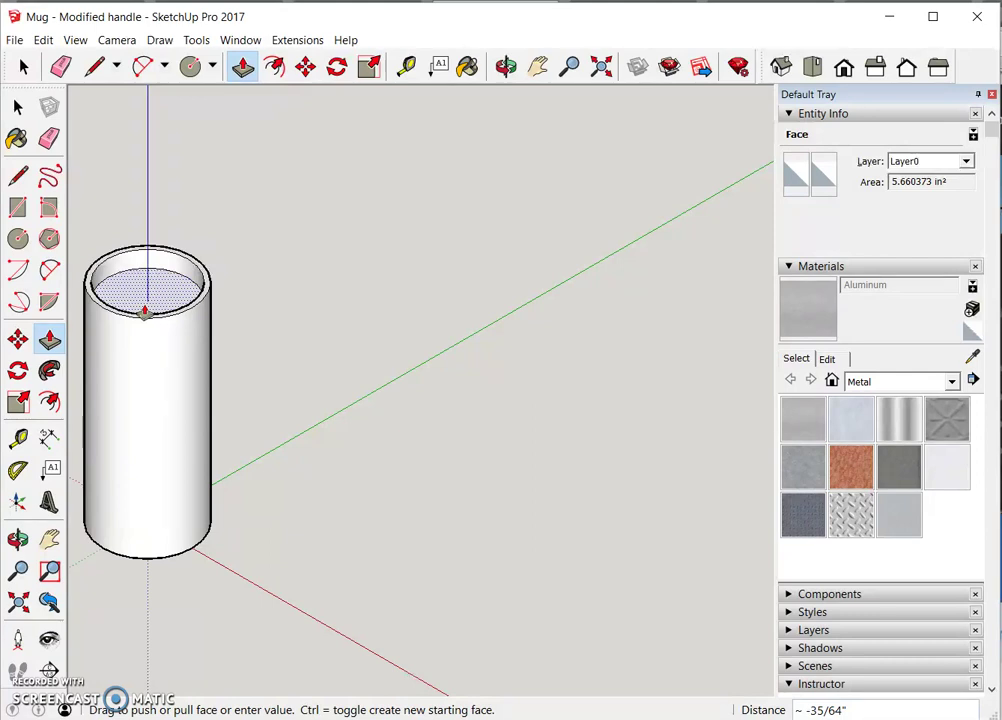
pyautogui.write('6')
pyautogui.write('.7')
pyautogui.write('"')
pyautogui.press('Return')
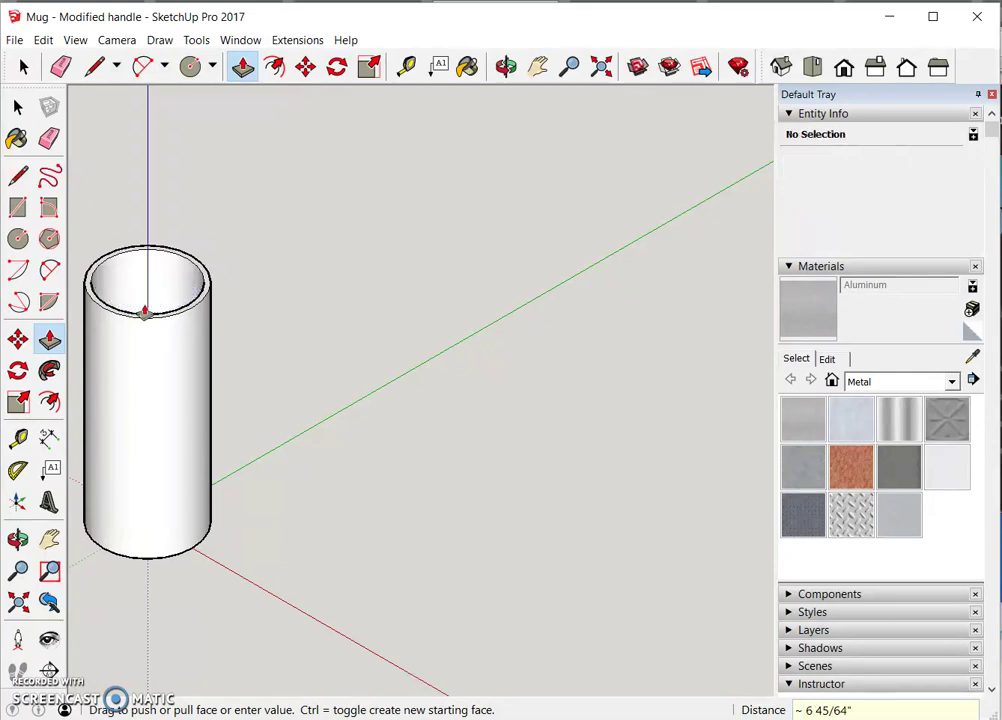
# Examine the hollowed cylinder's interior and the vertical handle strip on the finished mug, down to its lower end
pyautogui.click(17, 539)
pyautogui.moveTo(157, 358); pyautogui.dragTo(185, 475)
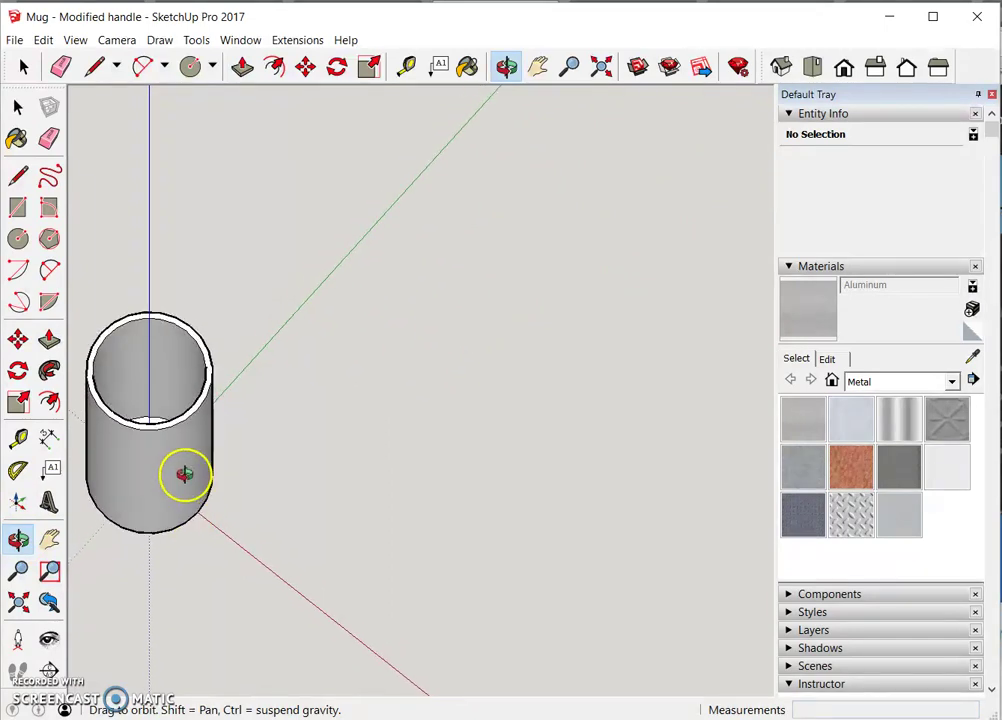
pyautogui.click(781, 66)
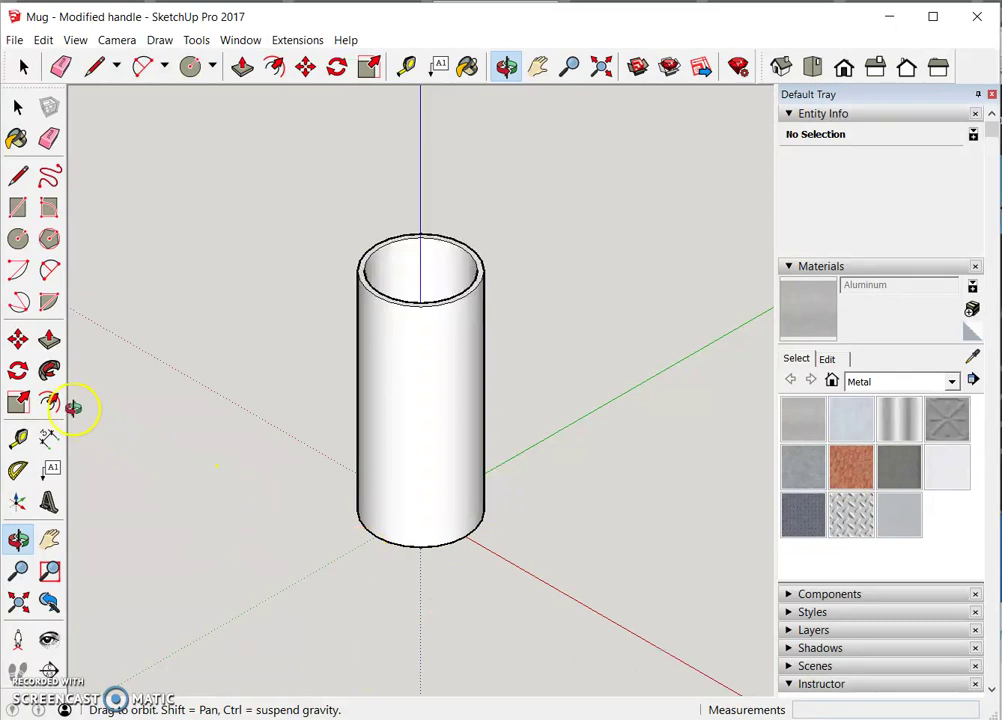
pyautogui.click(50, 540)
pyautogui.moveTo(391, 452); pyautogui.dragTo(177, 418)
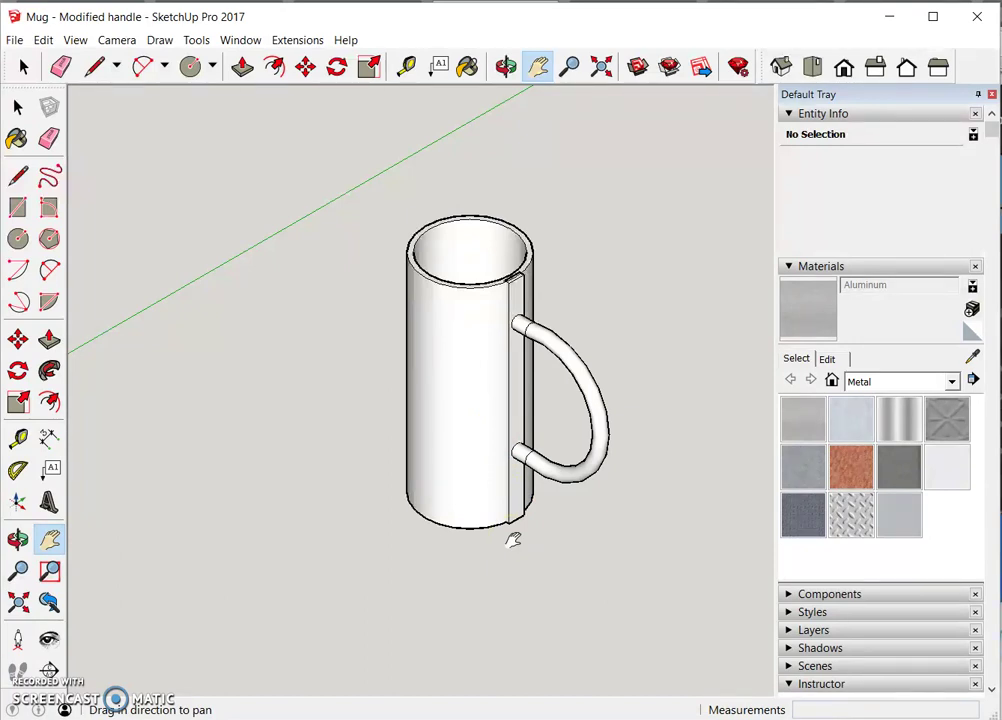
pyautogui.scroll(5, 511, 540)
pyautogui.scroll(1, 508, 514)
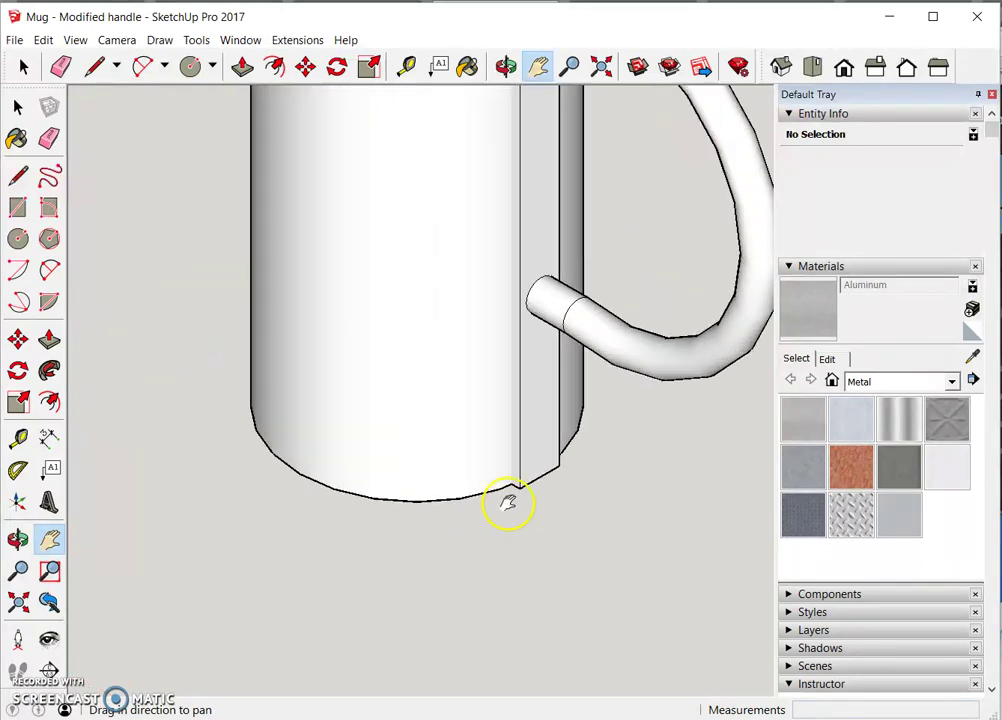
pyautogui.scroll(1, 516, 509)
pyautogui.scroll(-3, 516, 509)
pyautogui.scroll(-1, 513, 507)
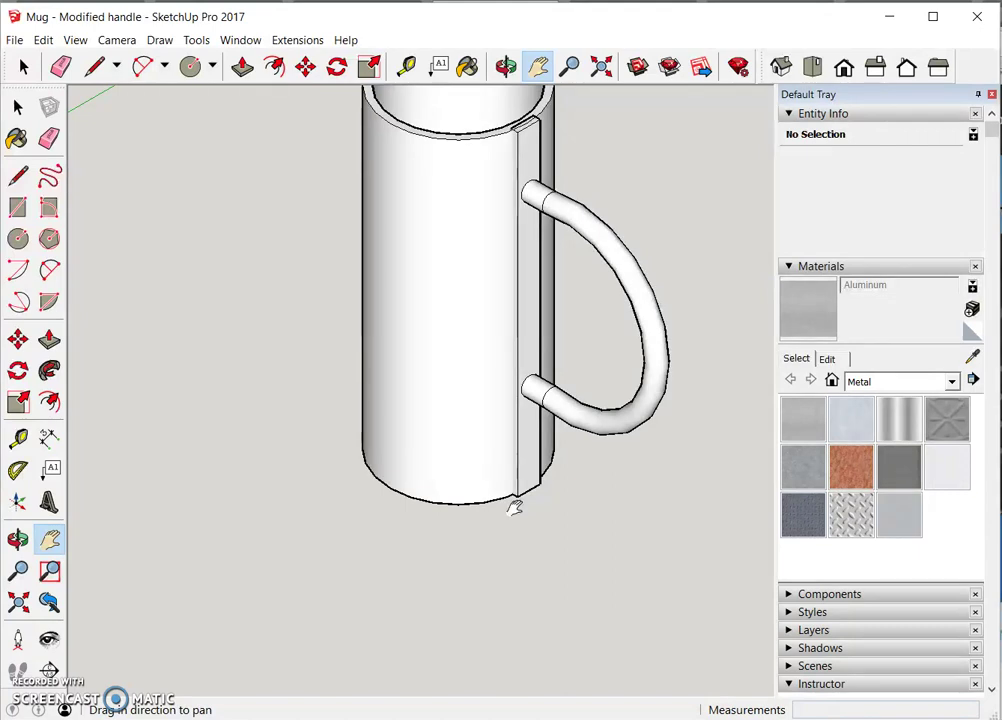
# Draw a .15" by 3/8" rectangle on the ground beside the new cylinder, starting on the red axis
pyautogui.click(18, 602)
pyautogui.moveTo(145, 537); pyautogui.dragTo(116, 510, button='middle')
pyautogui.scroll(5, 172, 512)
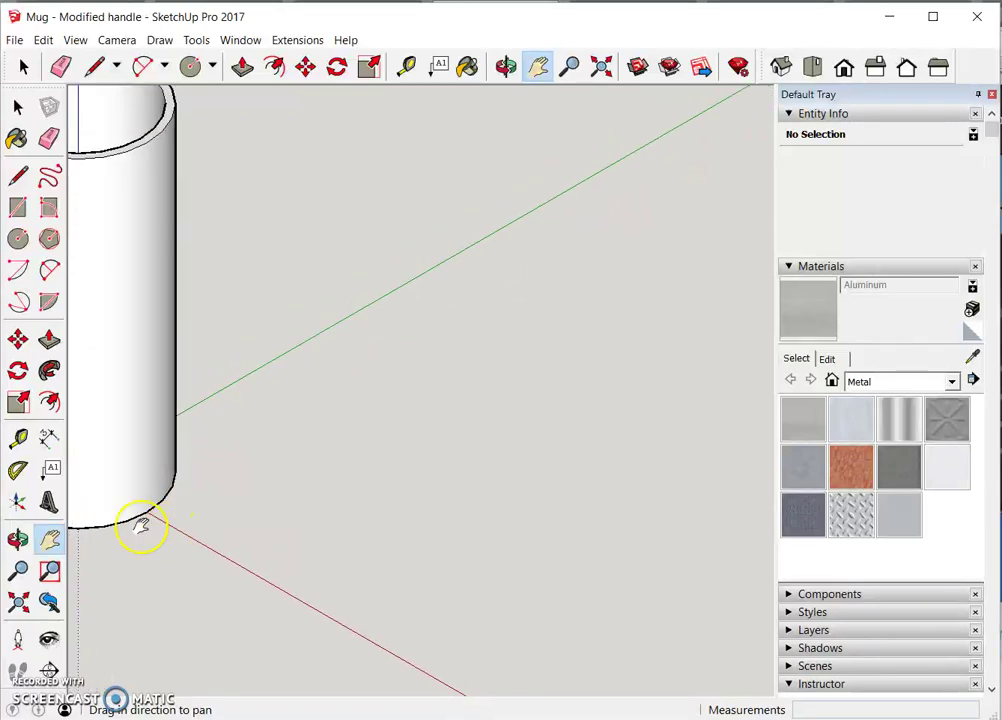
pyautogui.moveTo(103, 420); pyautogui.dragTo(256, 470)
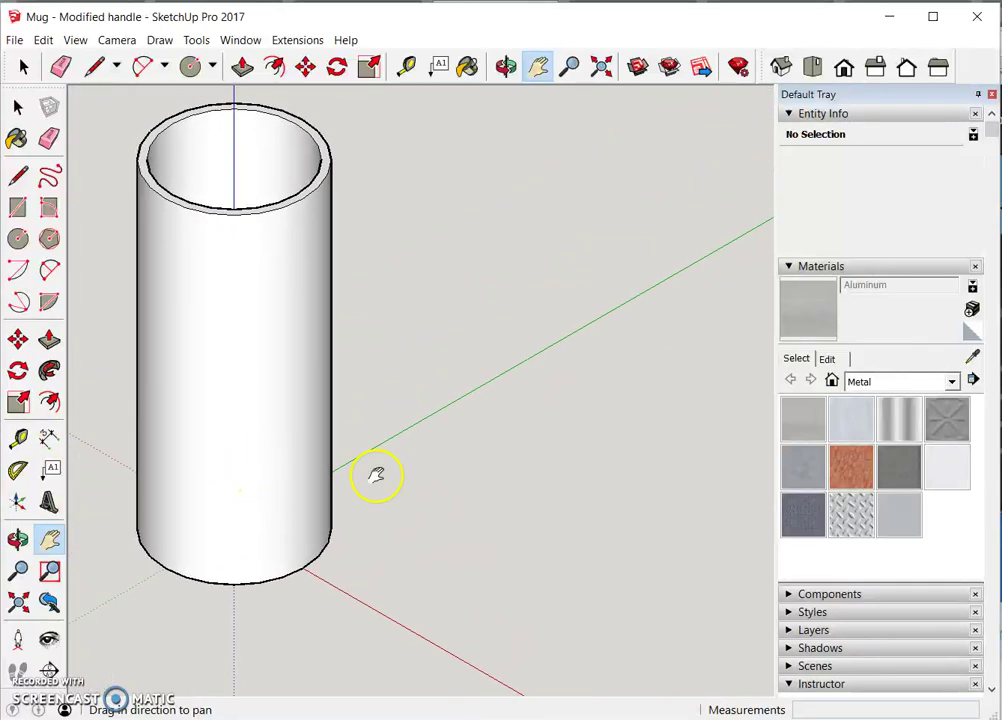
pyautogui.click(26, 212)
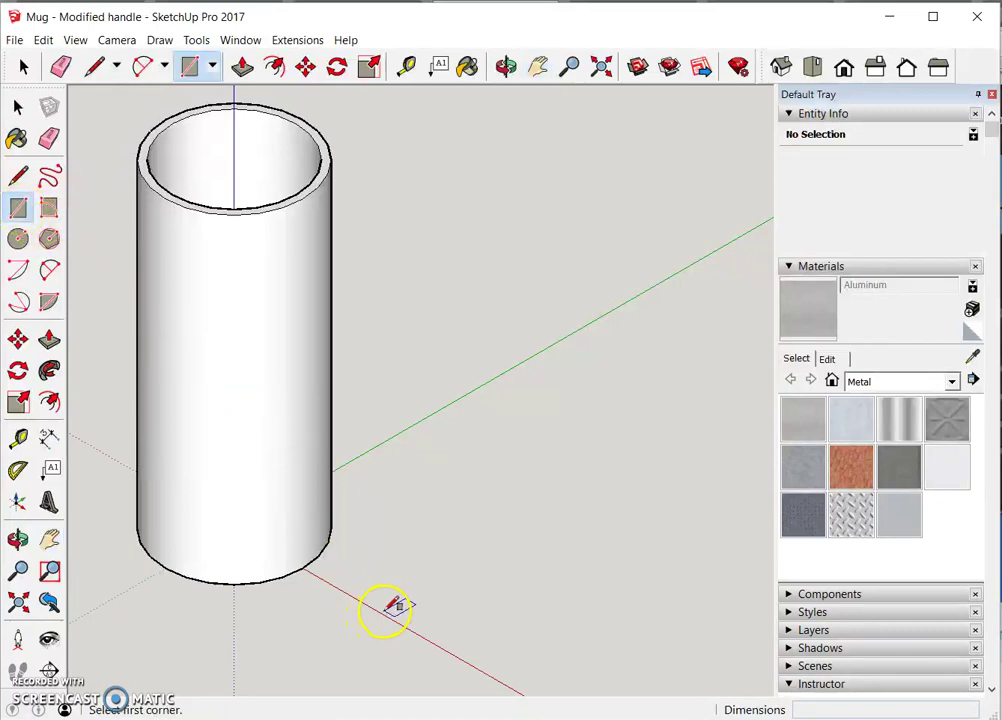
pyautogui.moveTo(385, 610); pyautogui.dragTo(434, 598)
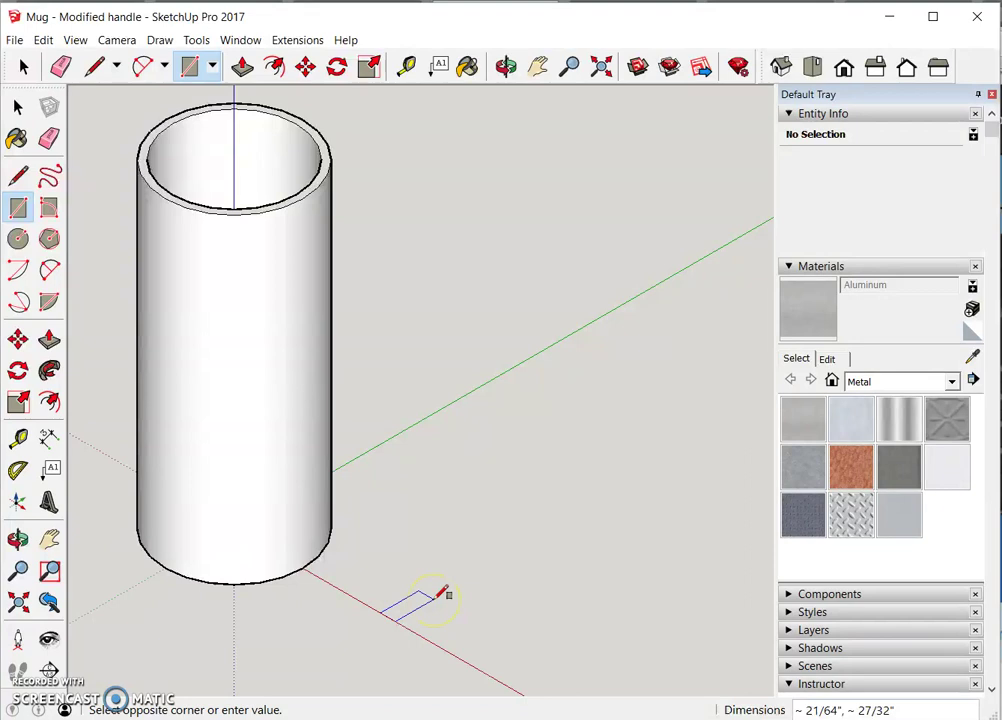
pyautogui.write('.15')
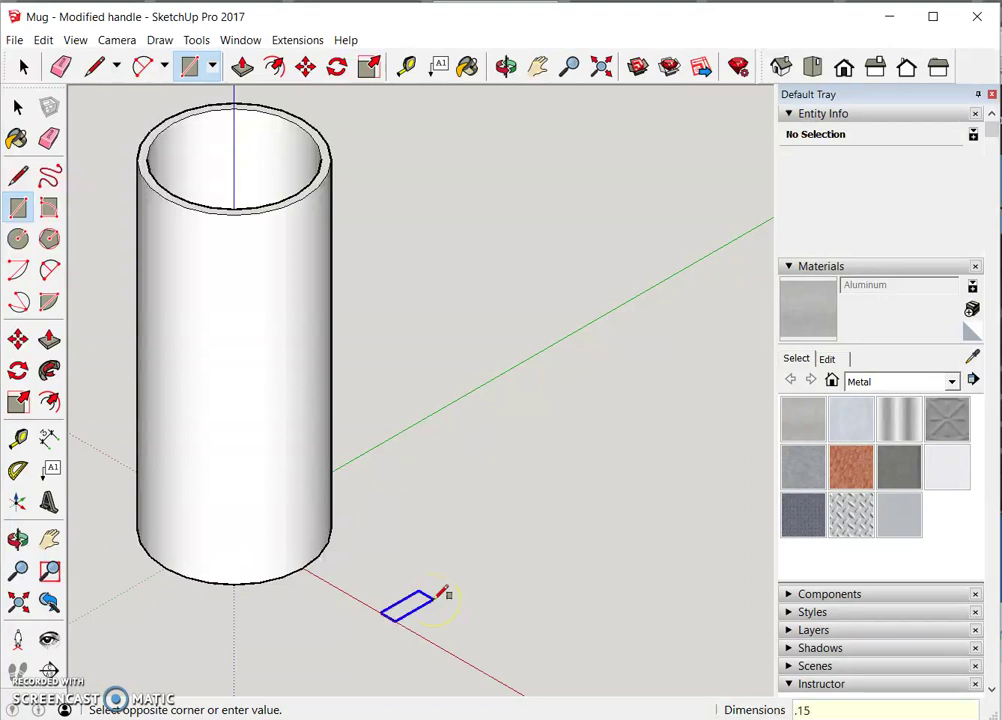
pyautogui.write('", ~ 45/64')
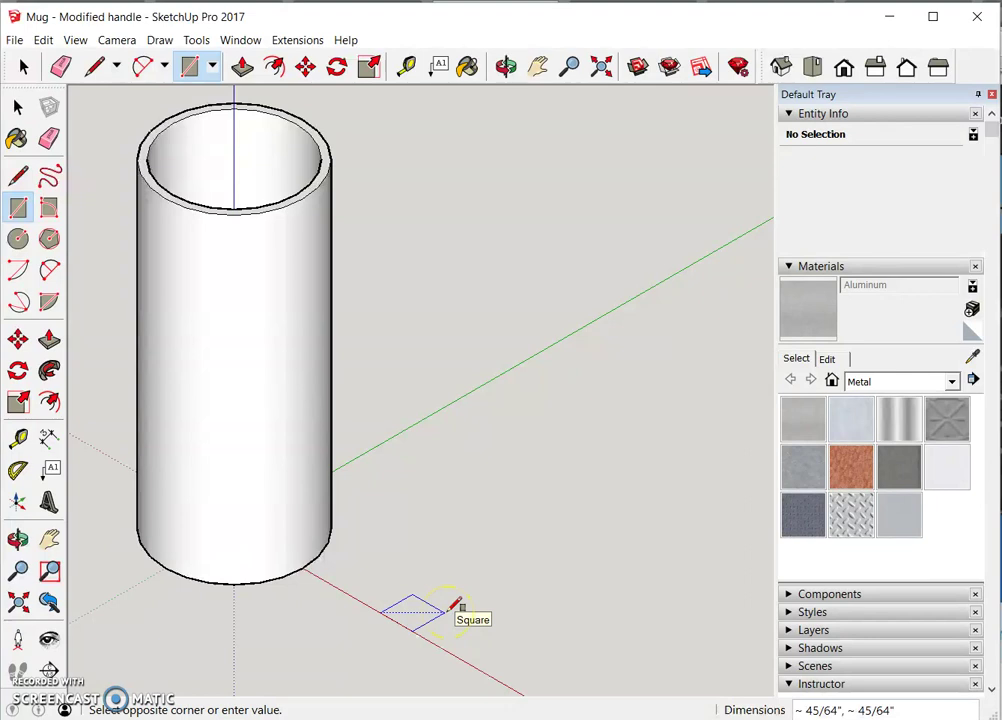
pyautogui.write('.15')
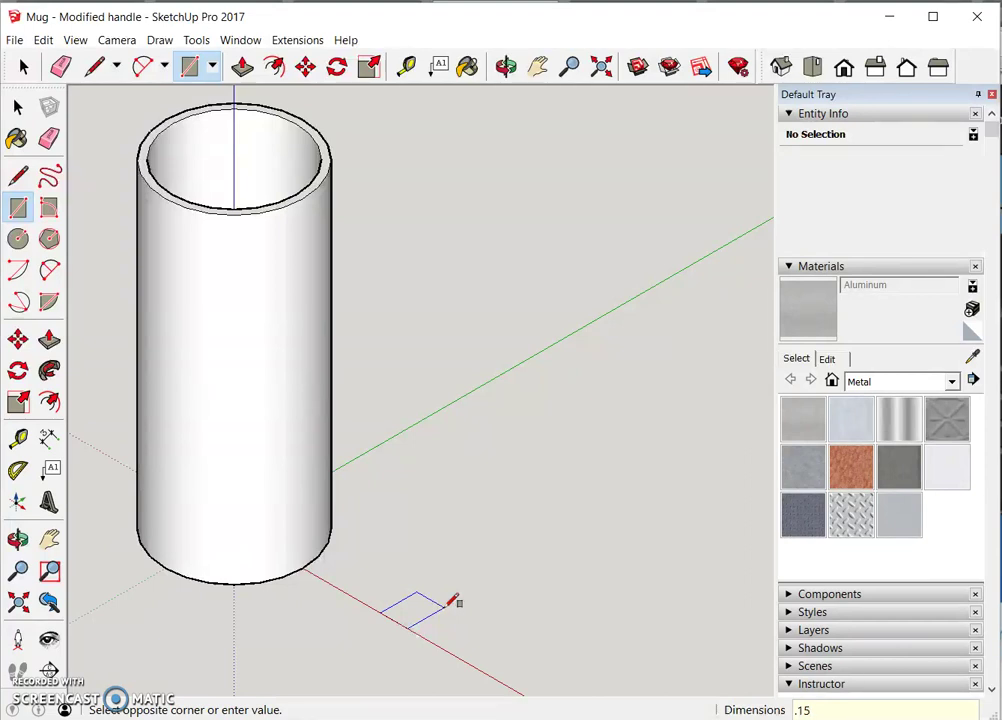
pyautogui.write('",3/8')
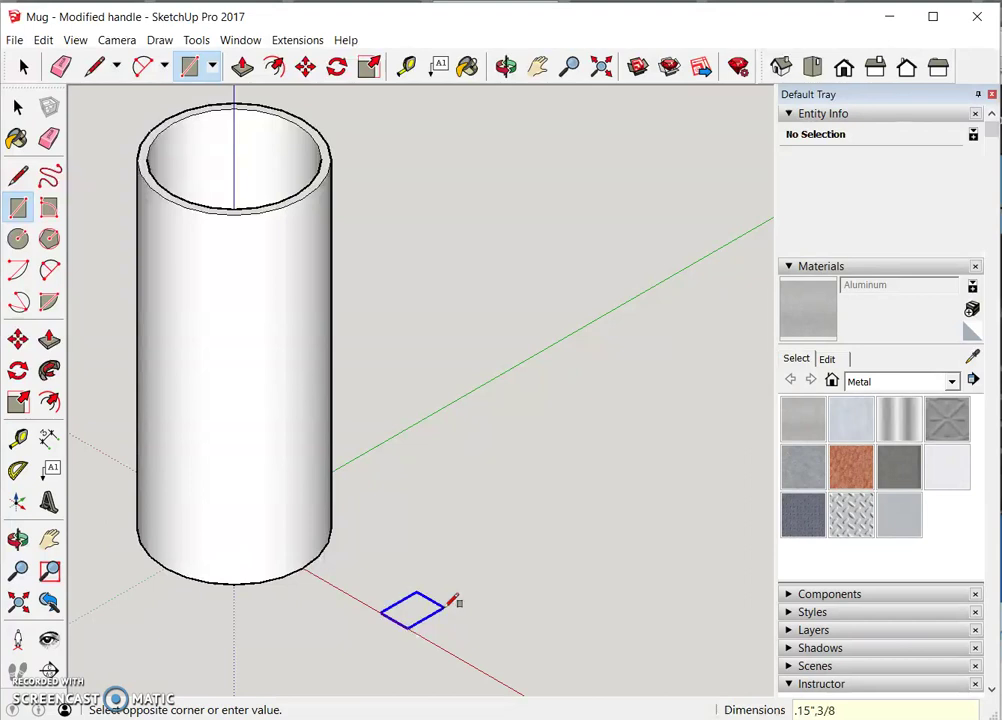
pyautogui.press('Return')
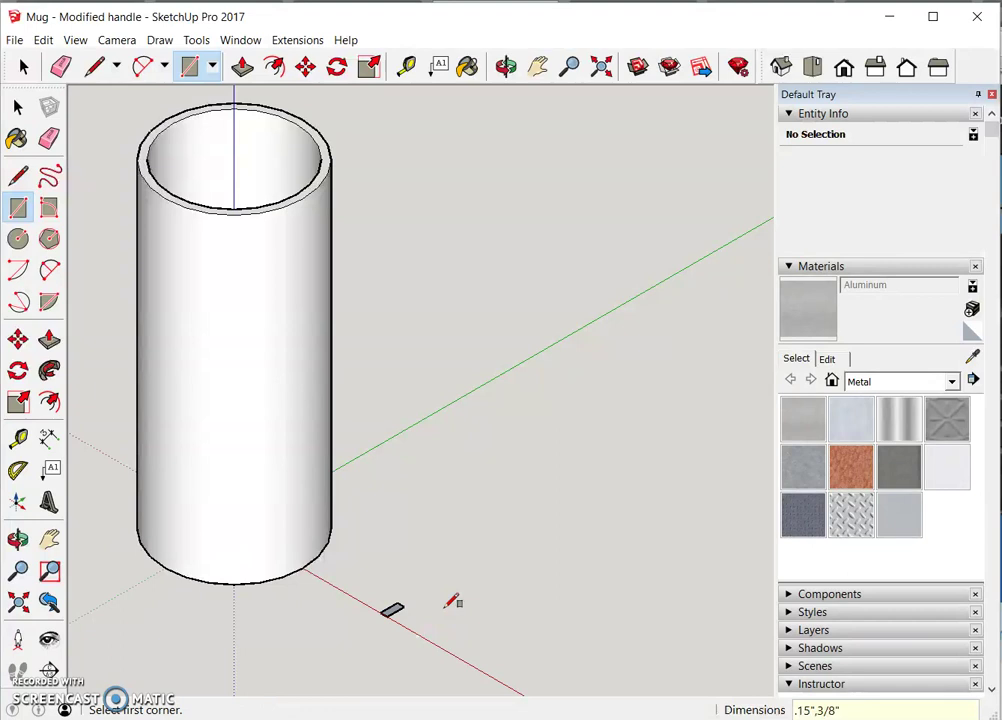
# Push/Pull the small rectangle upward 7" to form the vertical handle strip
pyautogui.scroll(4, 392, 606)
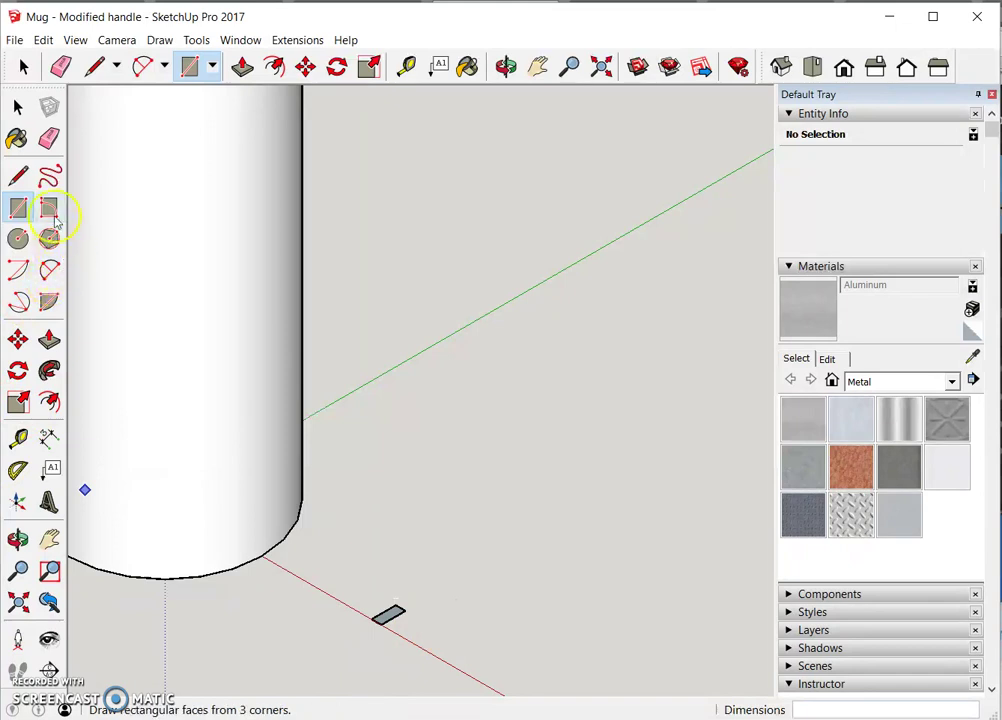
pyautogui.click(49, 340)
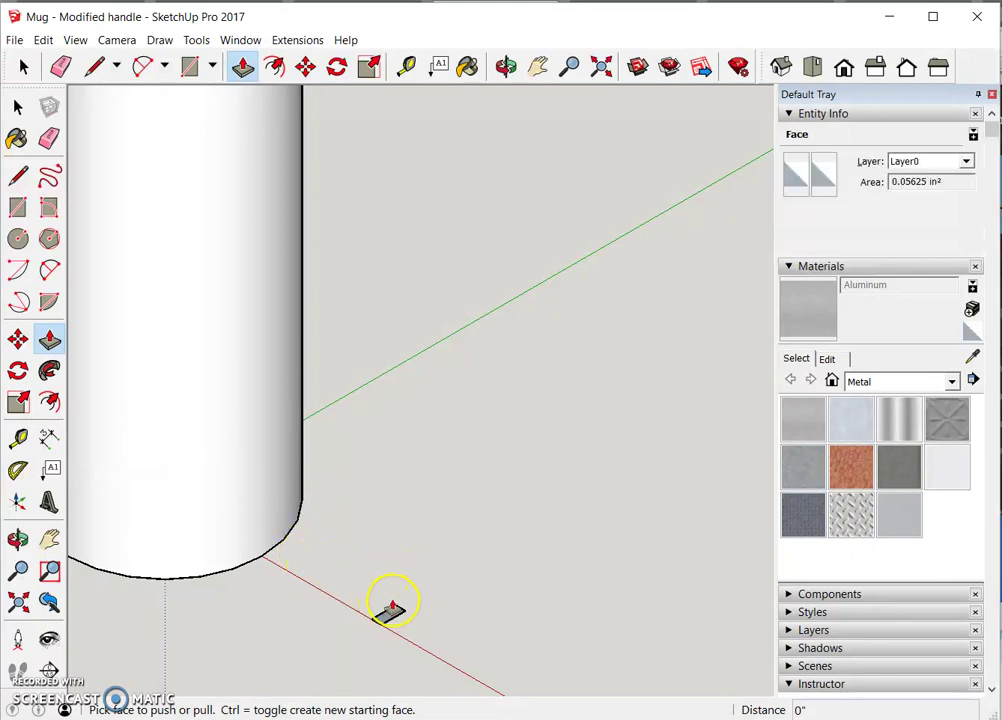
pyautogui.moveTo(393, 612); pyautogui.dragTo(330, 273)
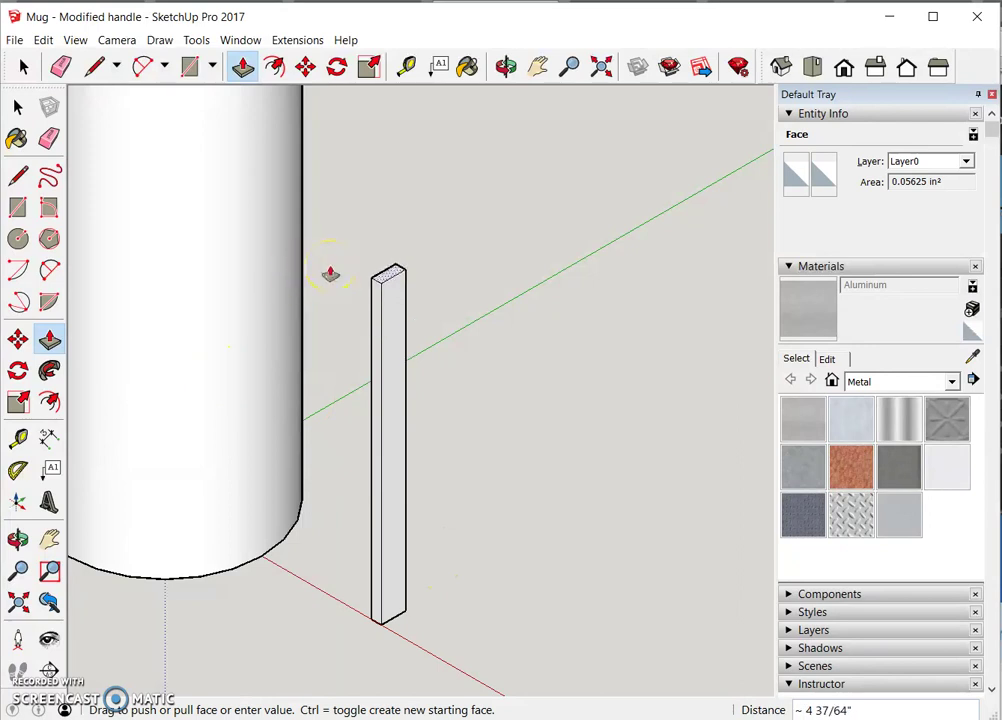
pyautogui.write('7')
pyautogui.press('Return')
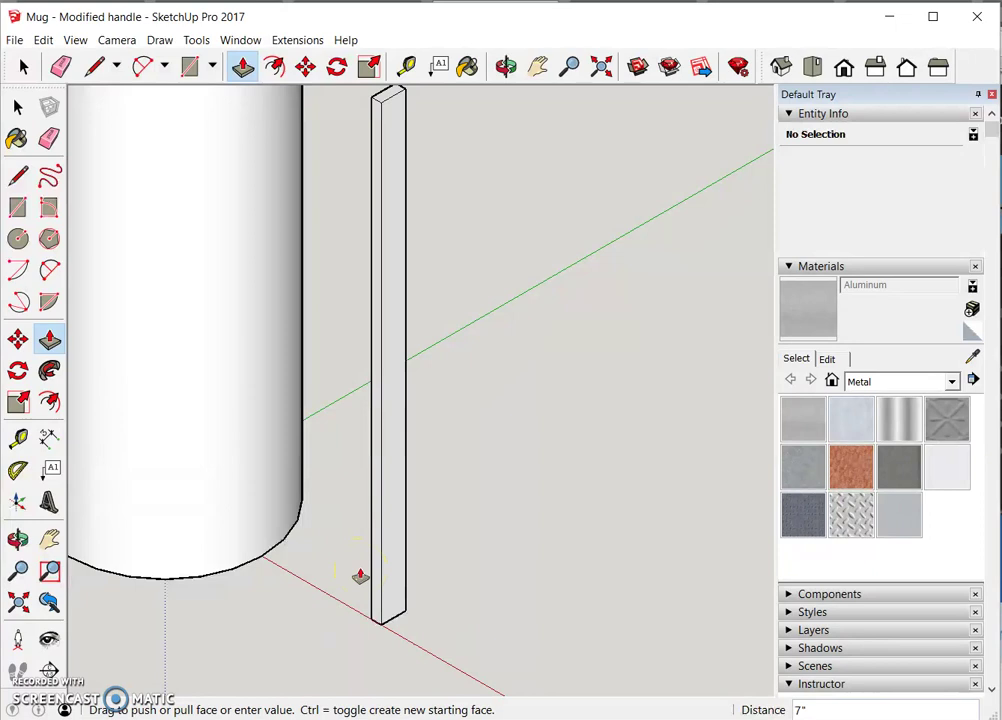
# Try to widen the vertical strip by pulling its narrow side face outward
pyautogui.click(375, 556)
pyautogui.scroll(-3, 378, 557)
pyautogui.scroll(3, 380, 560)
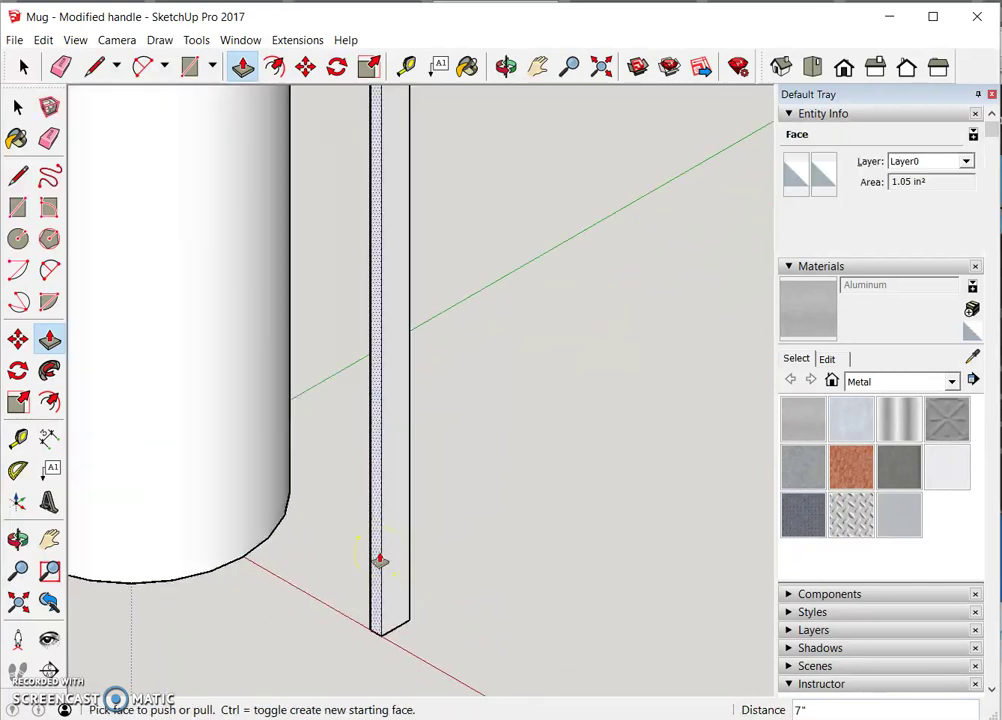
pyautogui.scroll(2, 380, 560)
pyautogui.click(371, 555)
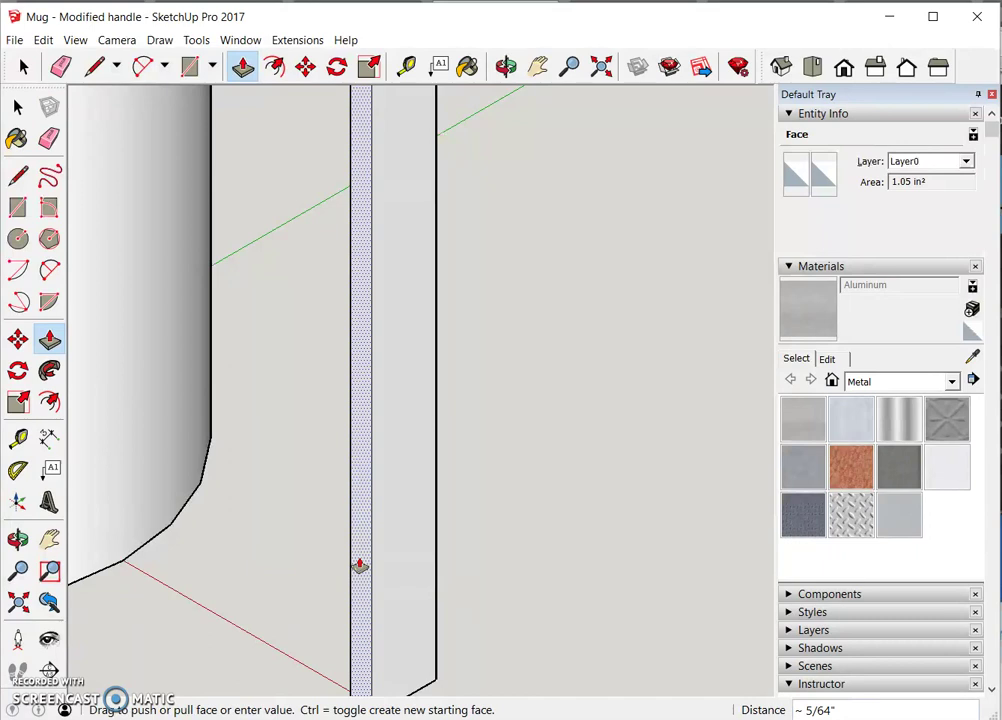
pyautogui.write('3/')
pyautogui.press('Return')
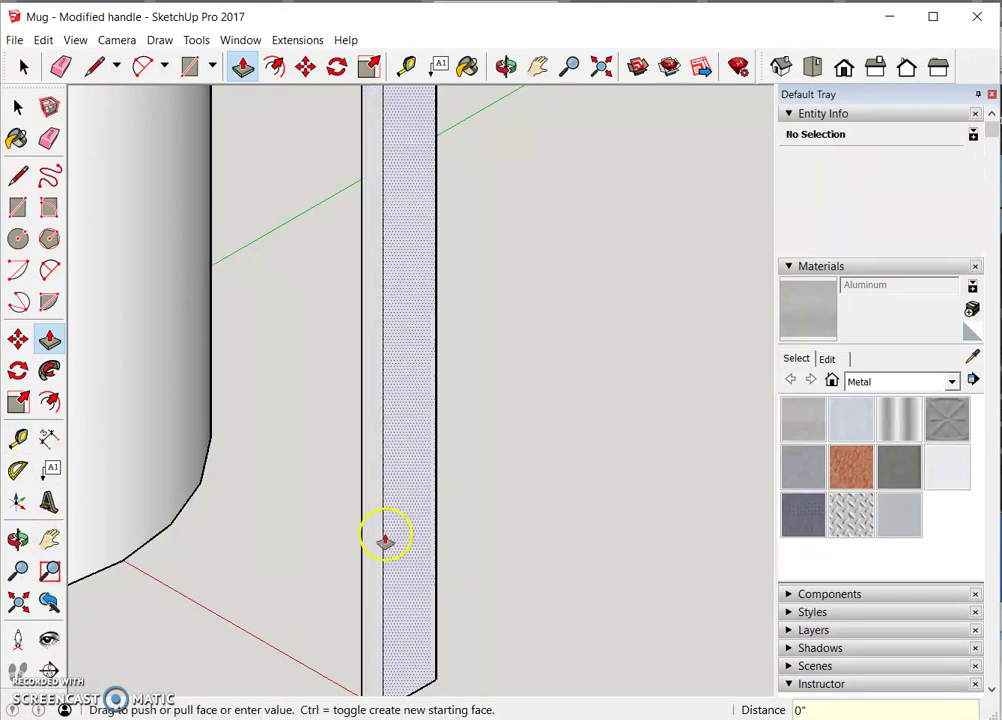
# Push/Pull the vertical strip's narrow side face outward 3/8" to widen the strip
pyautogui.click(49, 540)
pyautogui.moveTo(425, 600); pyautogui.dragTo(361, 512)
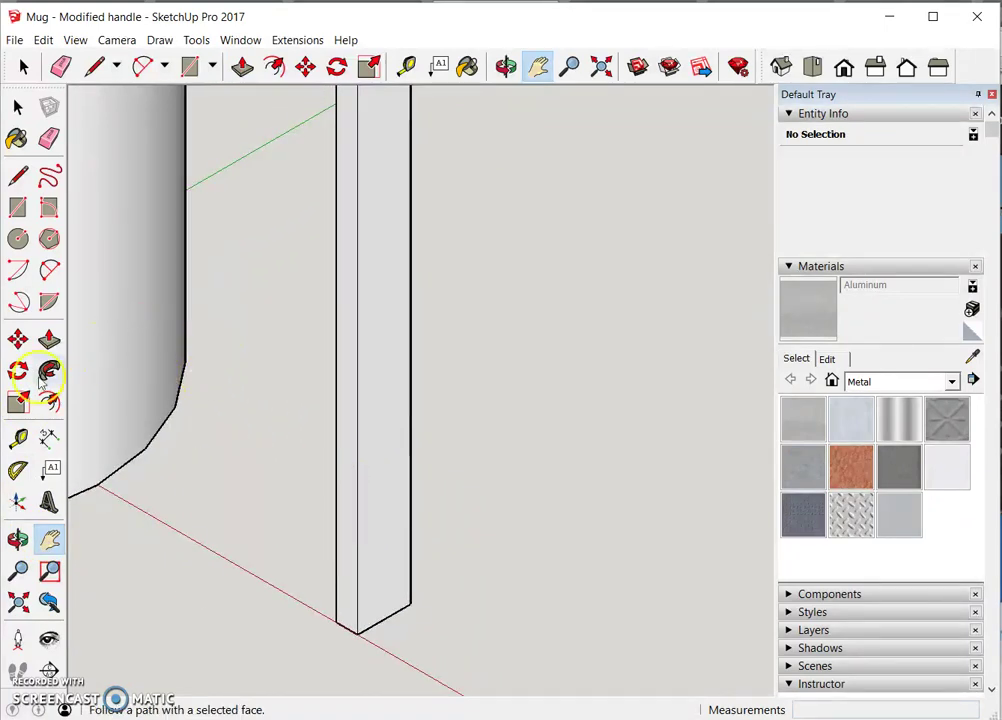
pyautogui.click(49, 340)
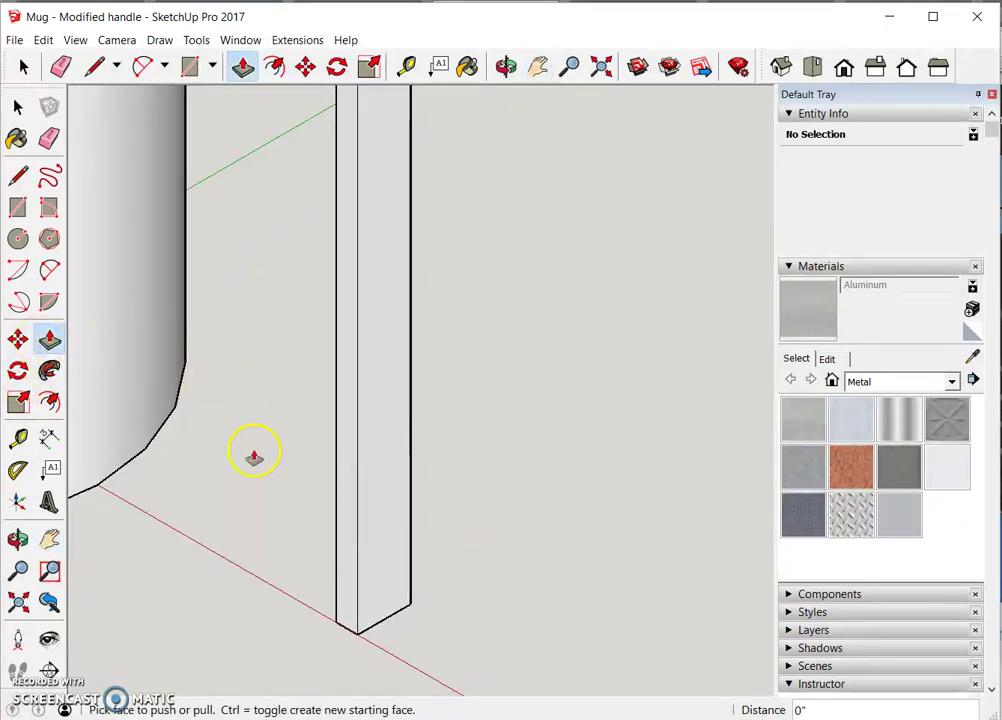
pyautogui.click(345, 475)
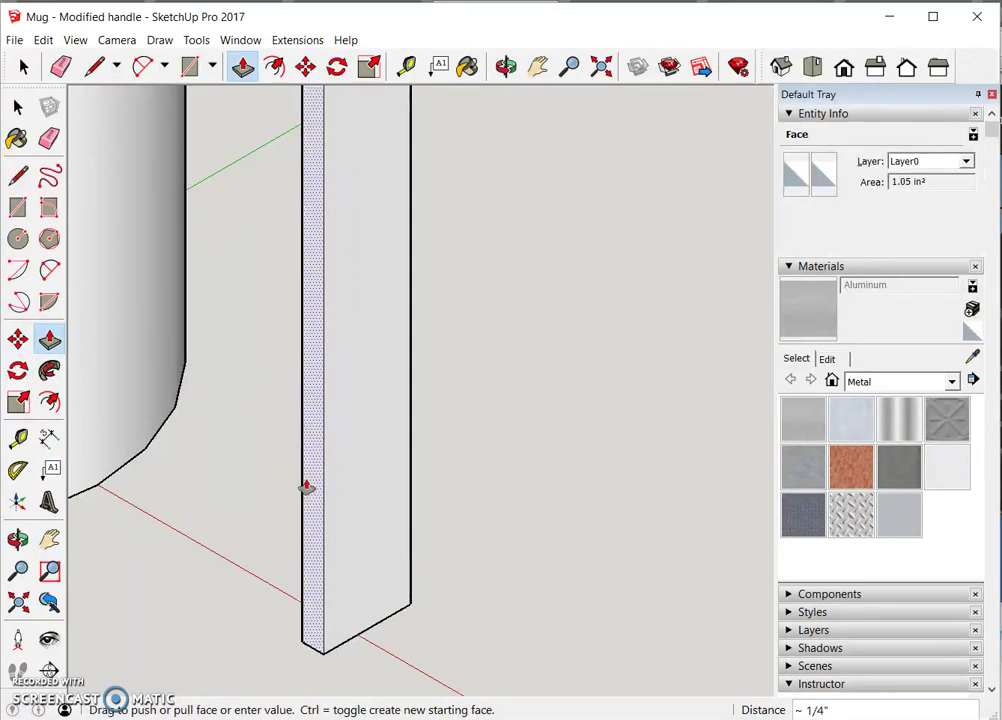
pyautogui.write('3/8')
pyautogui.press('Return')
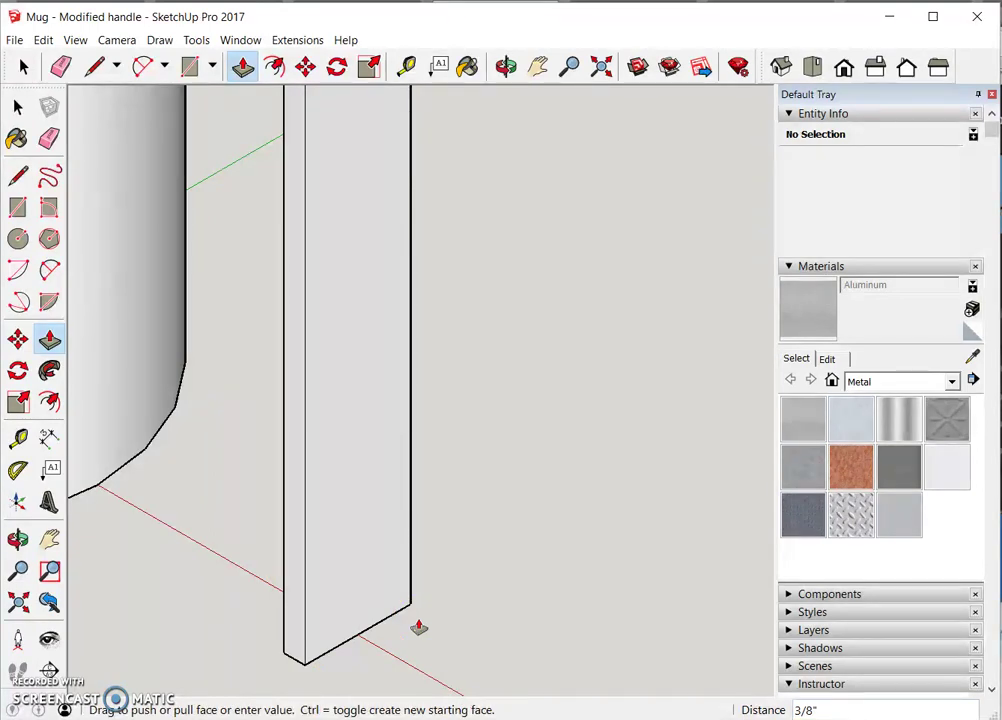
# In front view, try to outline a rectangular handle beside the strip's outer edge, with horizontal lines about 11/32" long joined by a vertical line
pyautogui.click(639, 116)
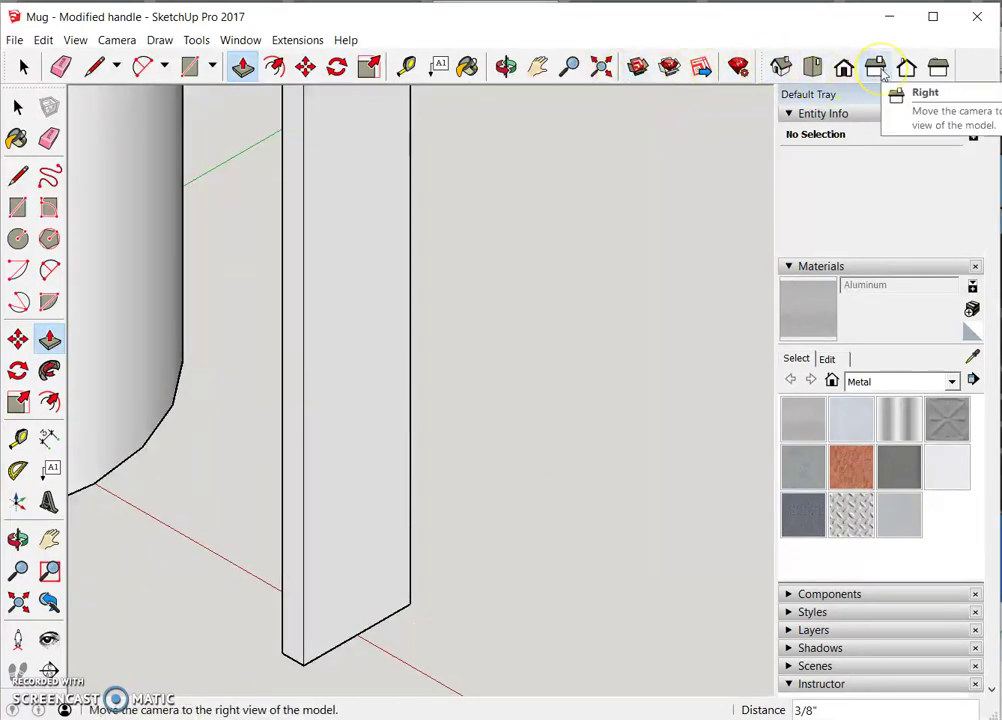
pyautogui.click(843, 68)
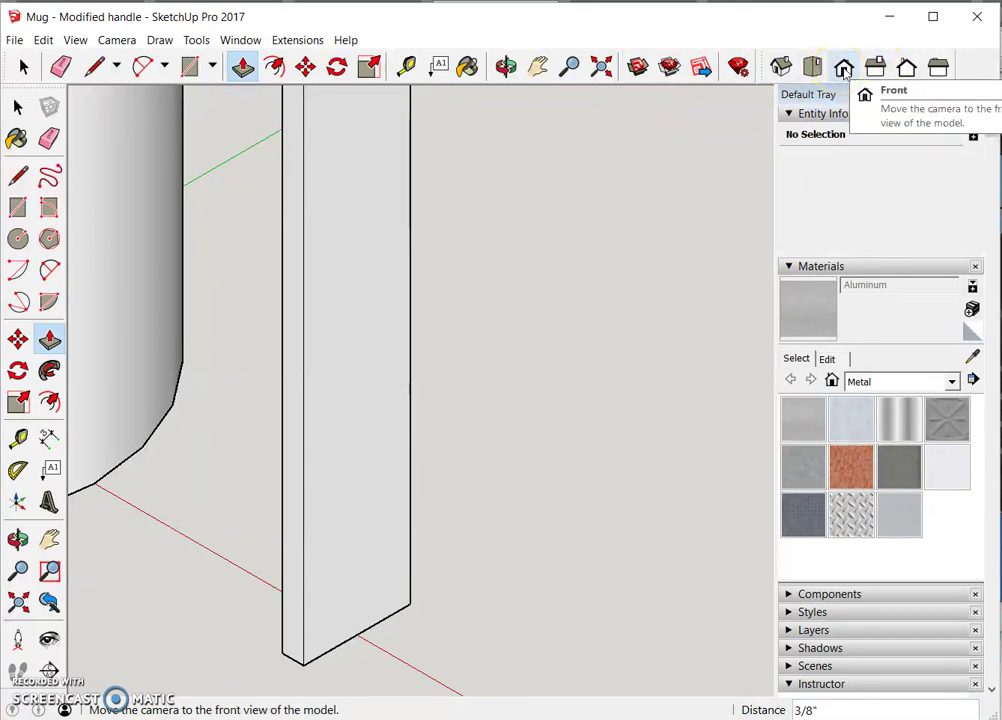
pyautogui.click(845, 70)
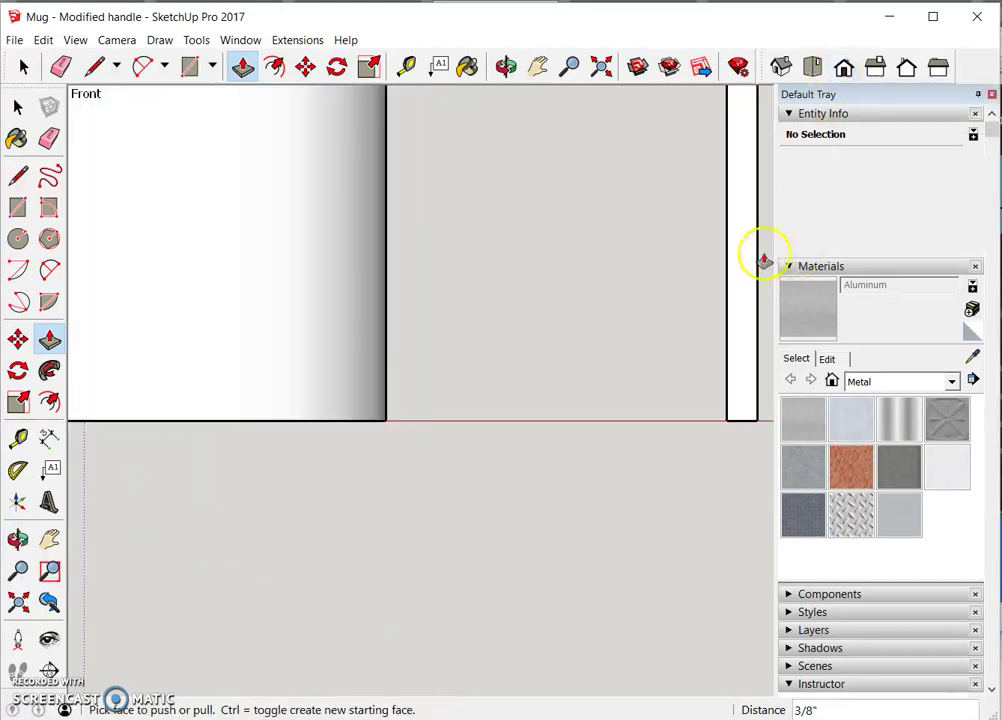
pyautogui.scroll(-3, 718, 320)
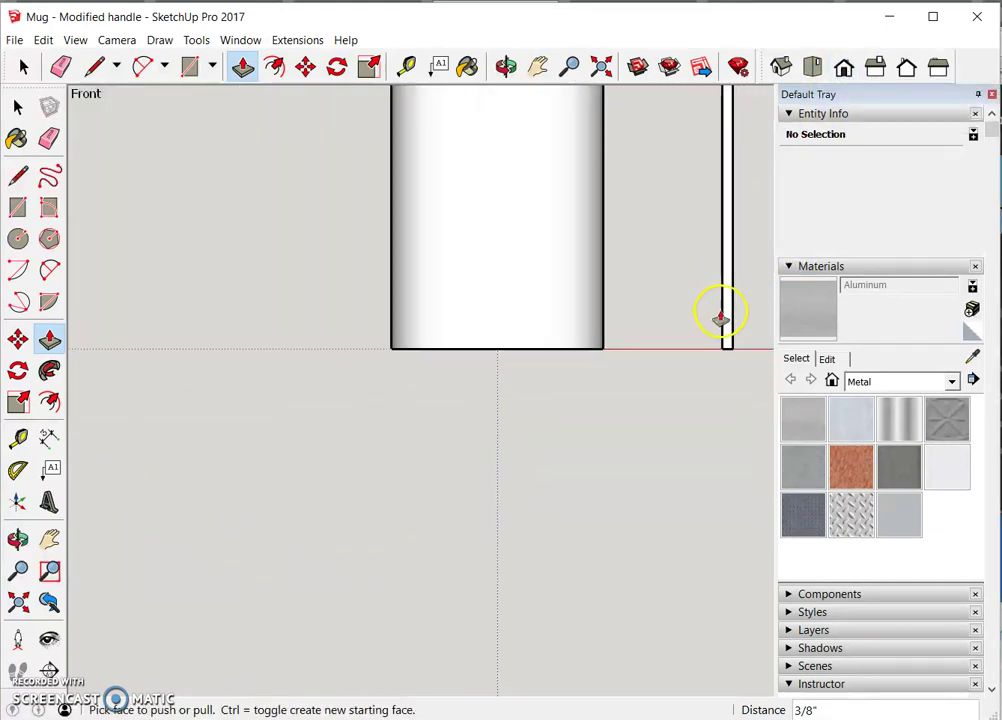
pyautogui.click(49, 539)
pyautogui.moveTo(518, 258); pyautogui.dragTo(323, 545)
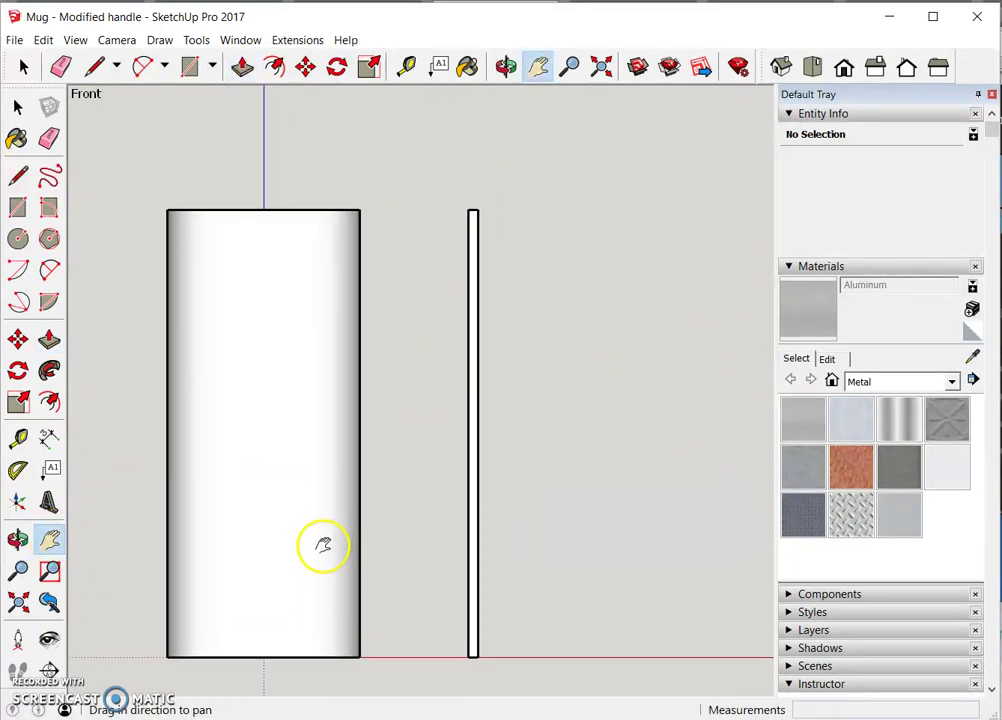
pyautogui.scroll(2, 331, 539)
pyautogui.scroll(-1, 335, 539)
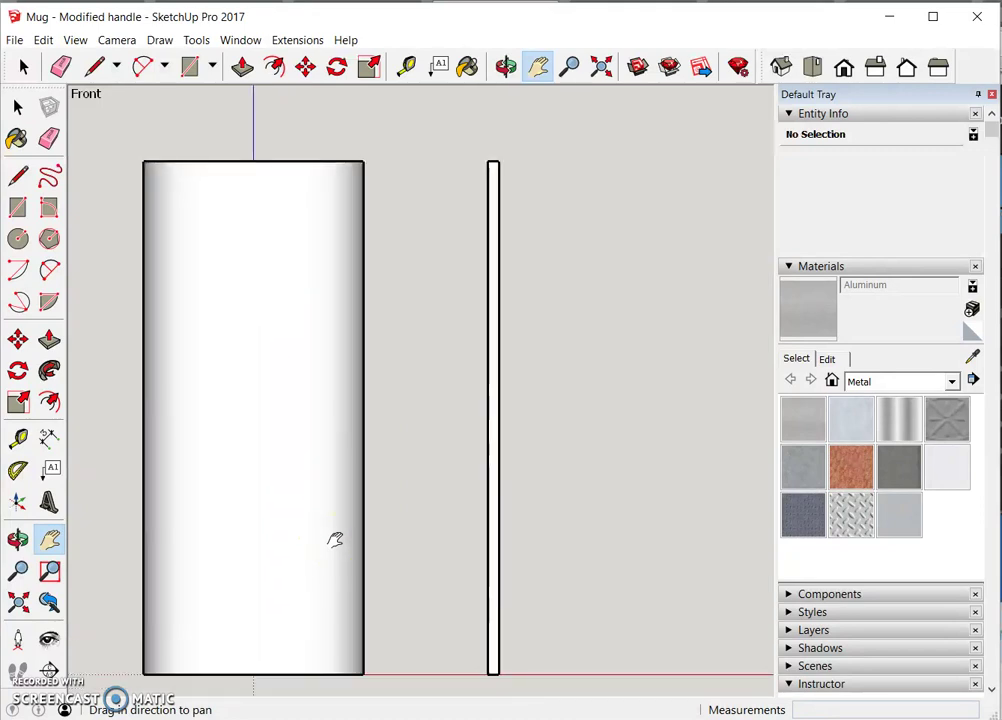
pyautogui.click(19, 177)
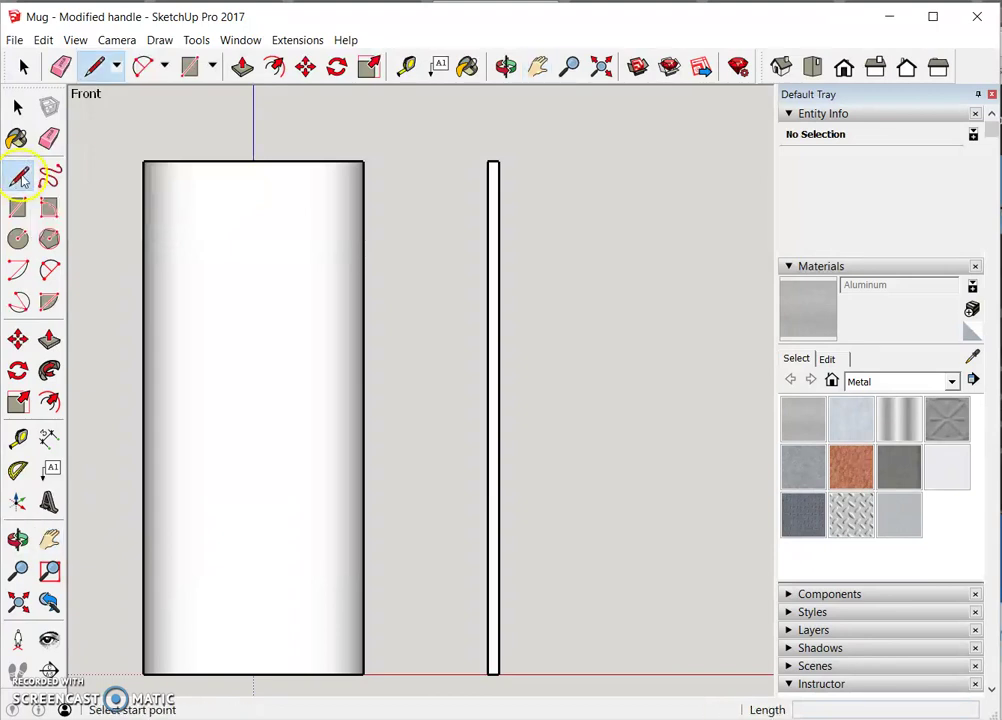
pyautogui.click(499, 246)
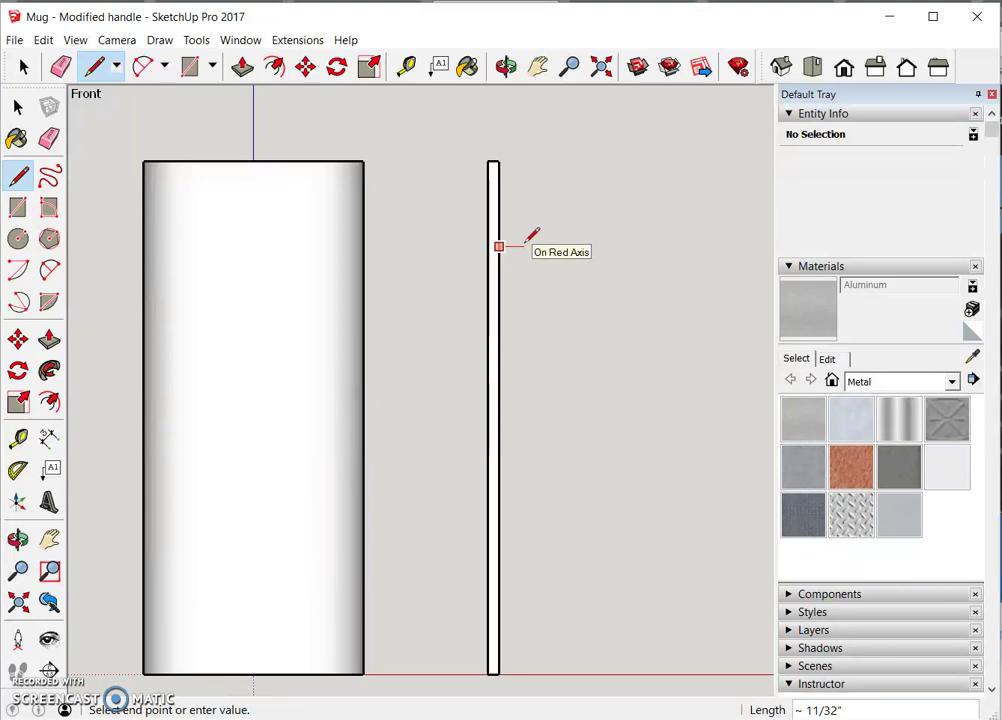
pyautogui.click(524, 246)
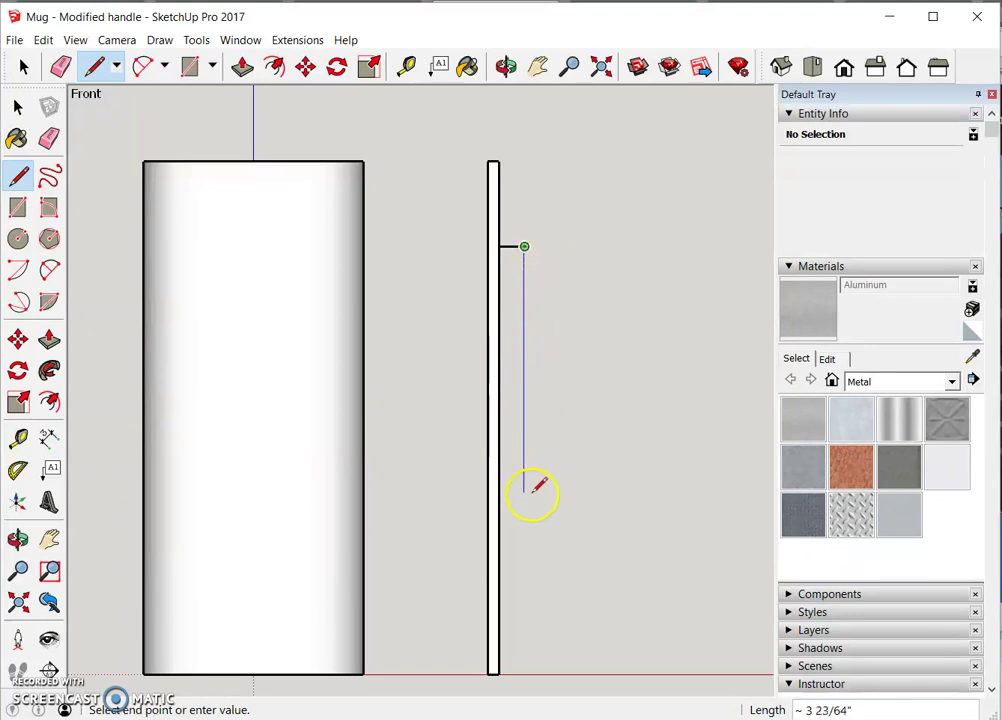
pyautogui.click(531, 570)
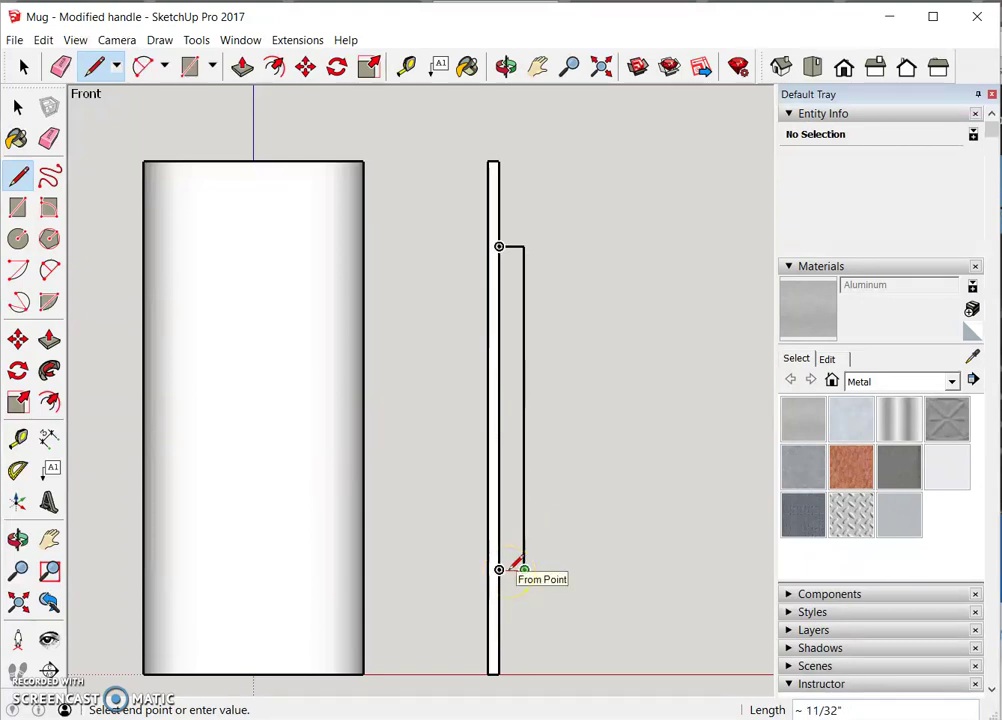
pyautogui.click(501, 569)
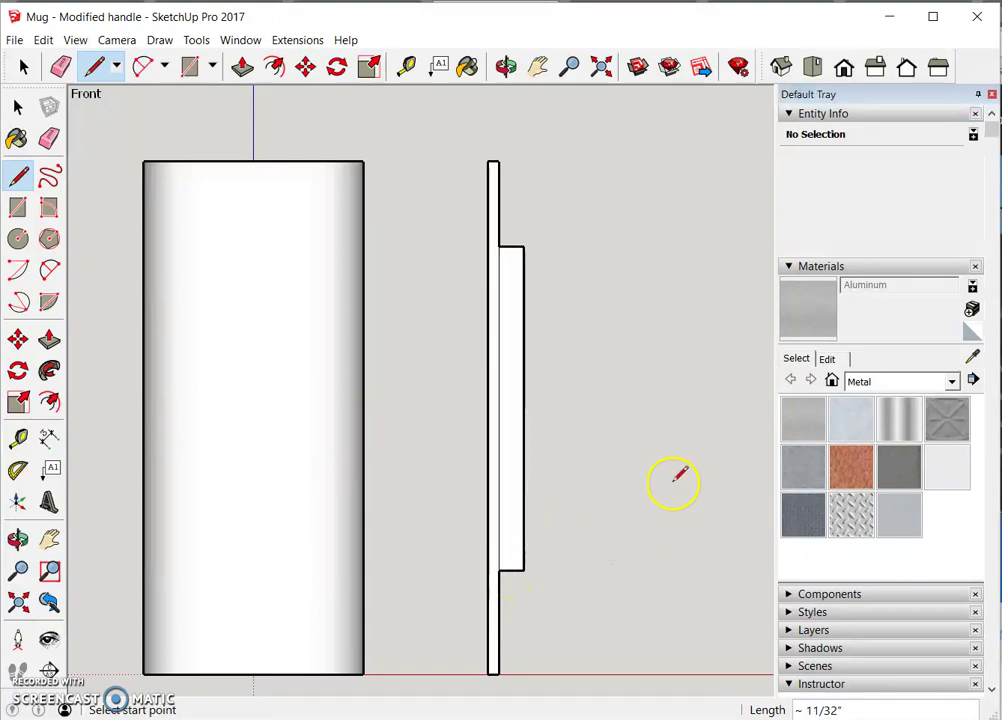
# Undo the handle outline's lines one by one until only the cylinder and the plain strip remain
pyautogui.click(777, 66)
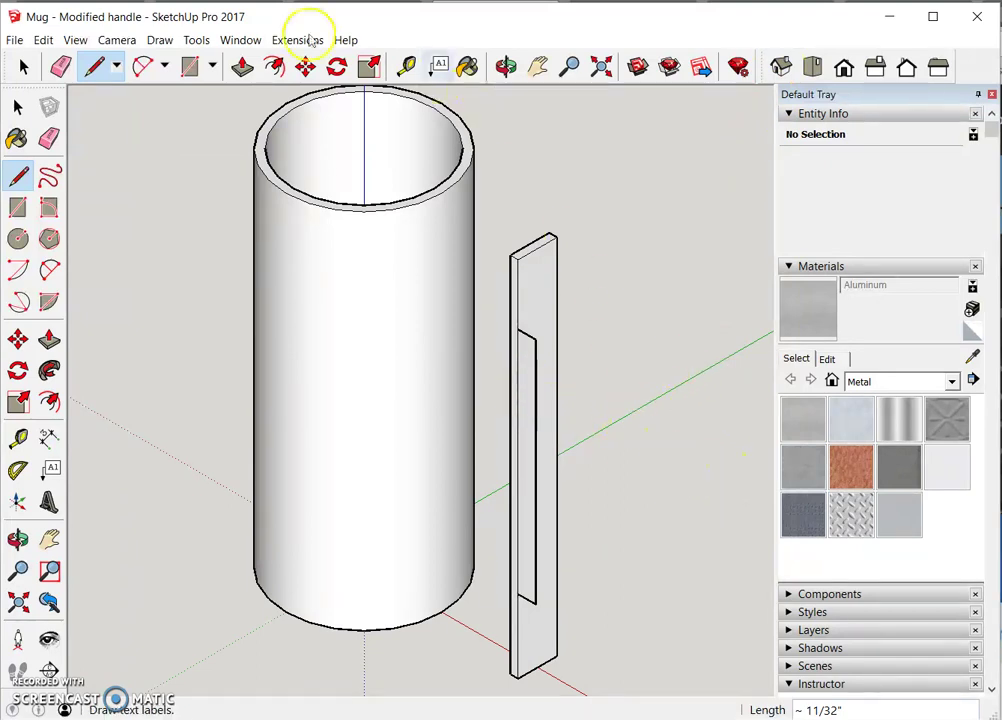
pyautogui.click(43, 40)
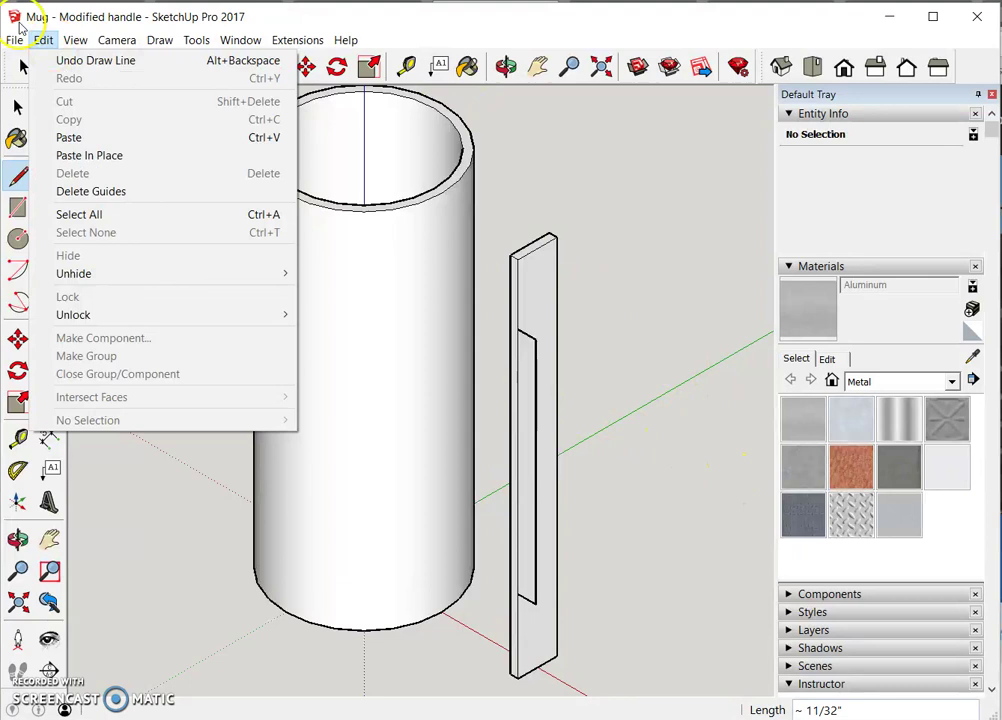
pyautogui.click(56, 62)
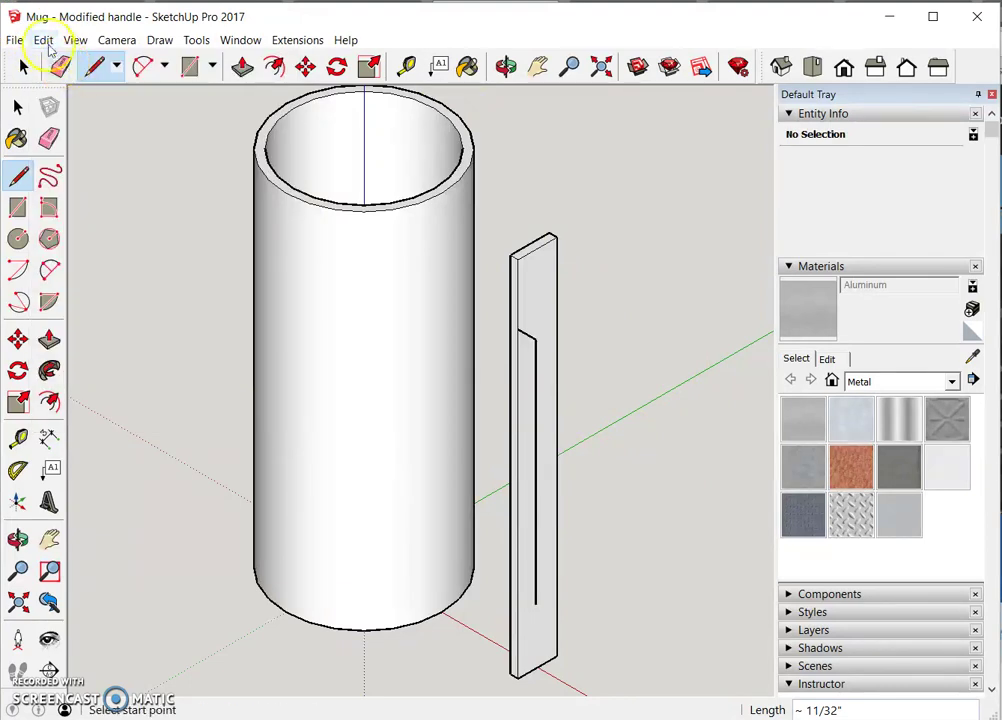
pyautogui.click(42, 41)
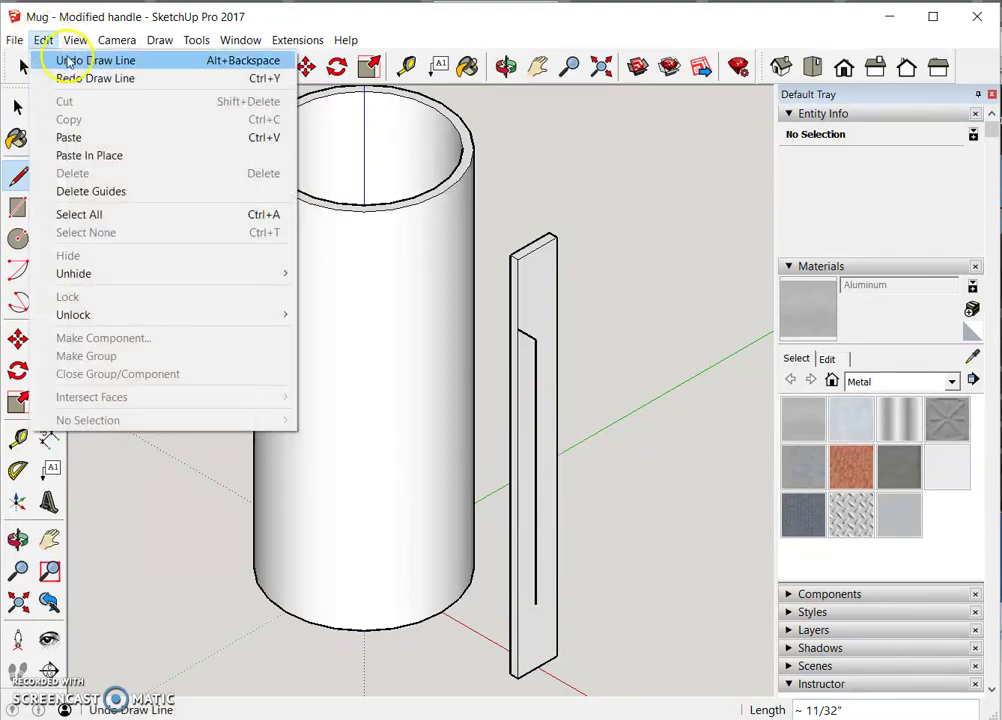
pyautogui.click(66, 62)
pyautogui.click(75, 40)
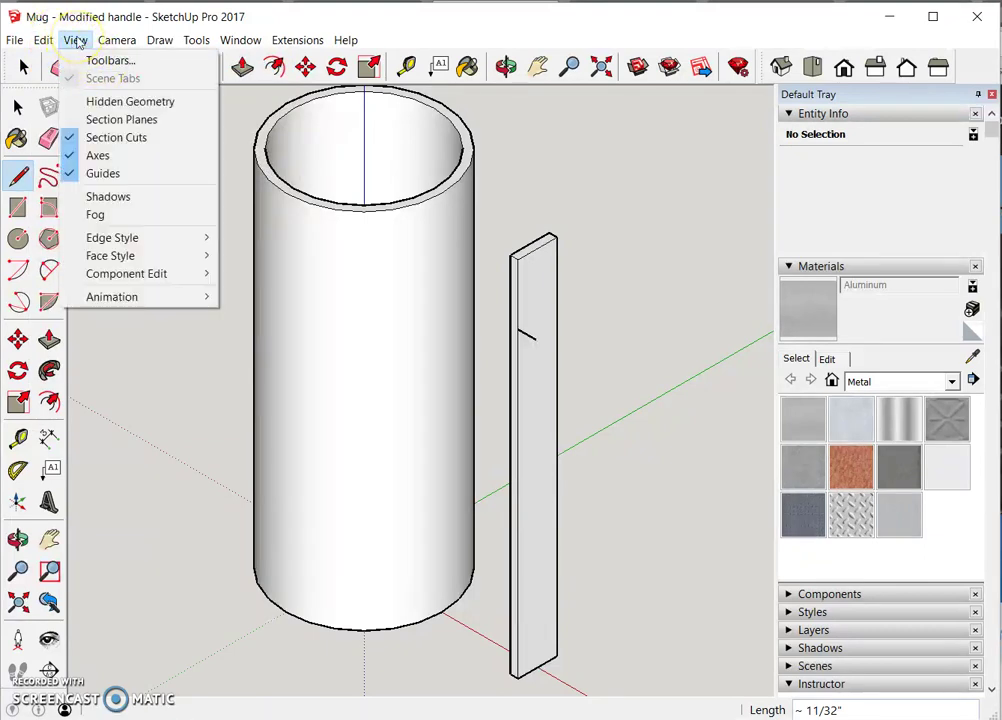
pyautogui.click(40, 62)
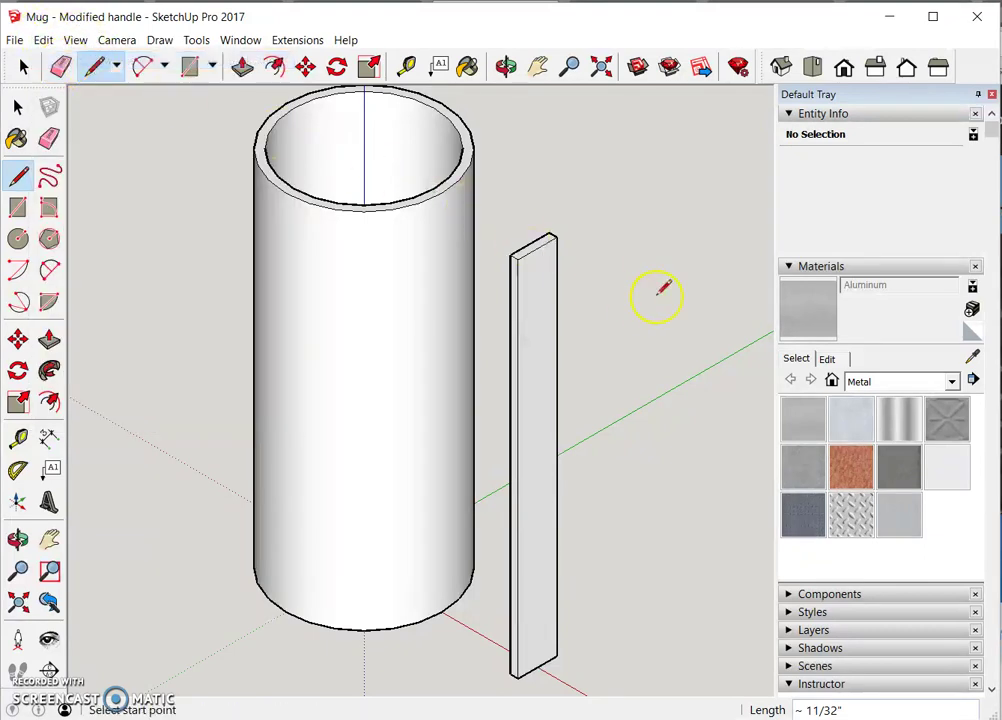
# In right view, draw a vertical guide line down the middle of the strip's outer face, stopping short of both ends
pyautogui.click(873, 66)
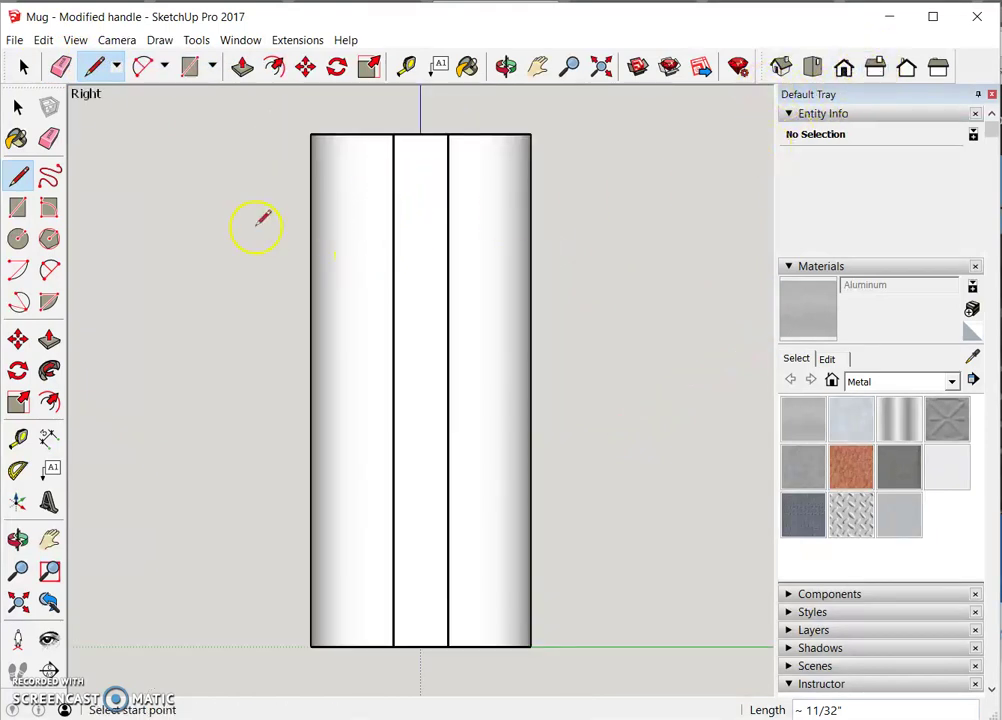
pyautogui.click(422, 229)
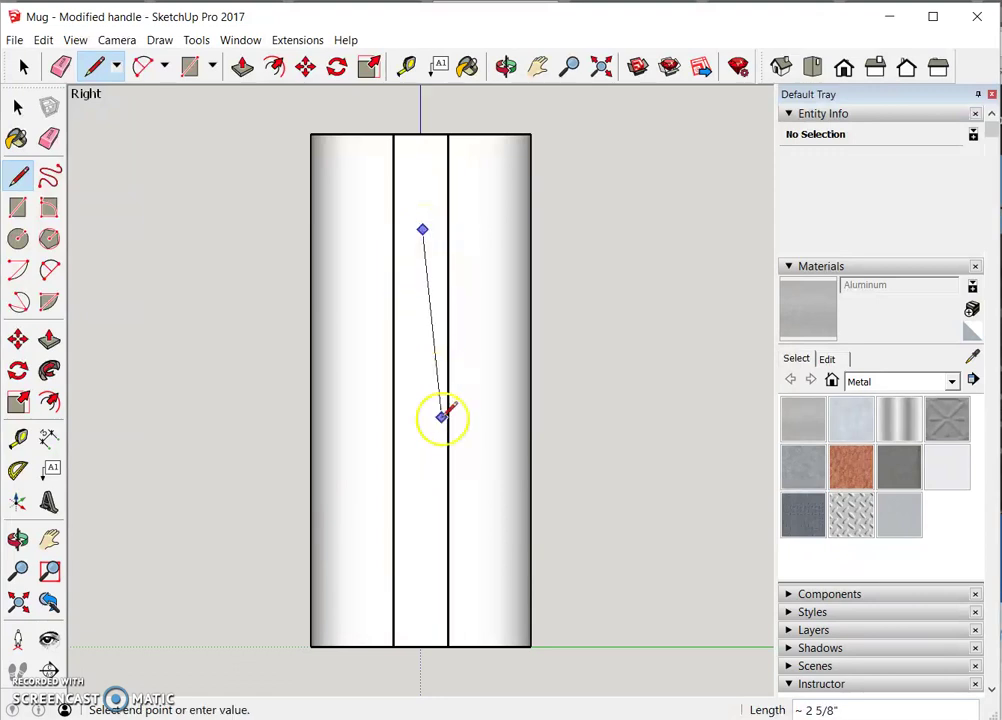
pyautogui.click(423, 521)
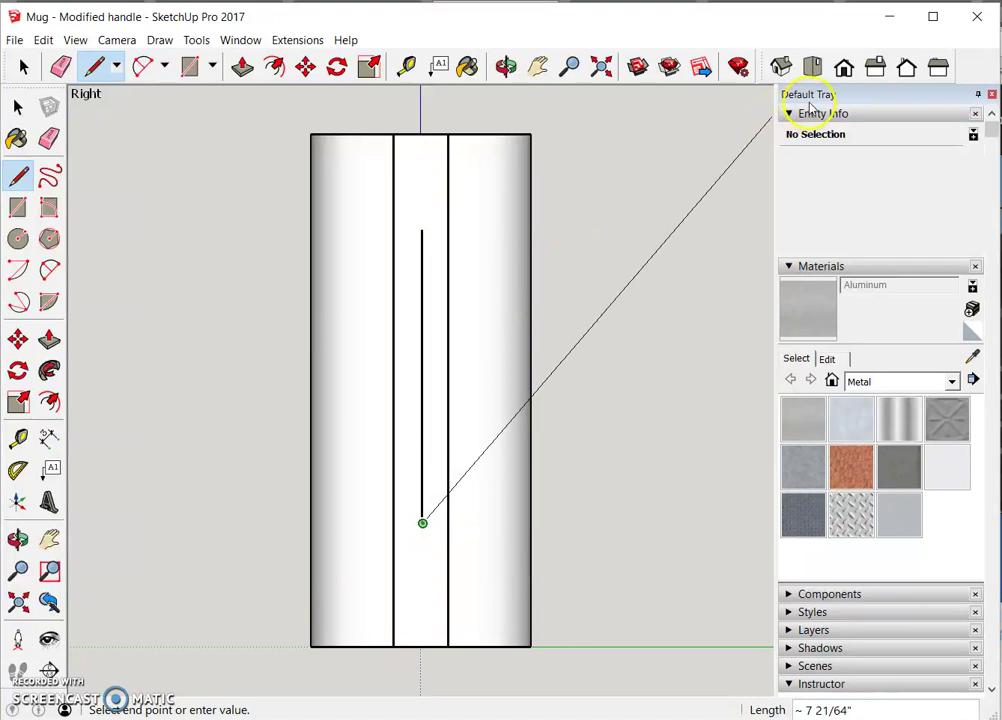
# Draw a line about 7/16" long outward along the red axis from each end of the strip's vertical line, aligning their outer ends
pyautogui.click(782, 66)
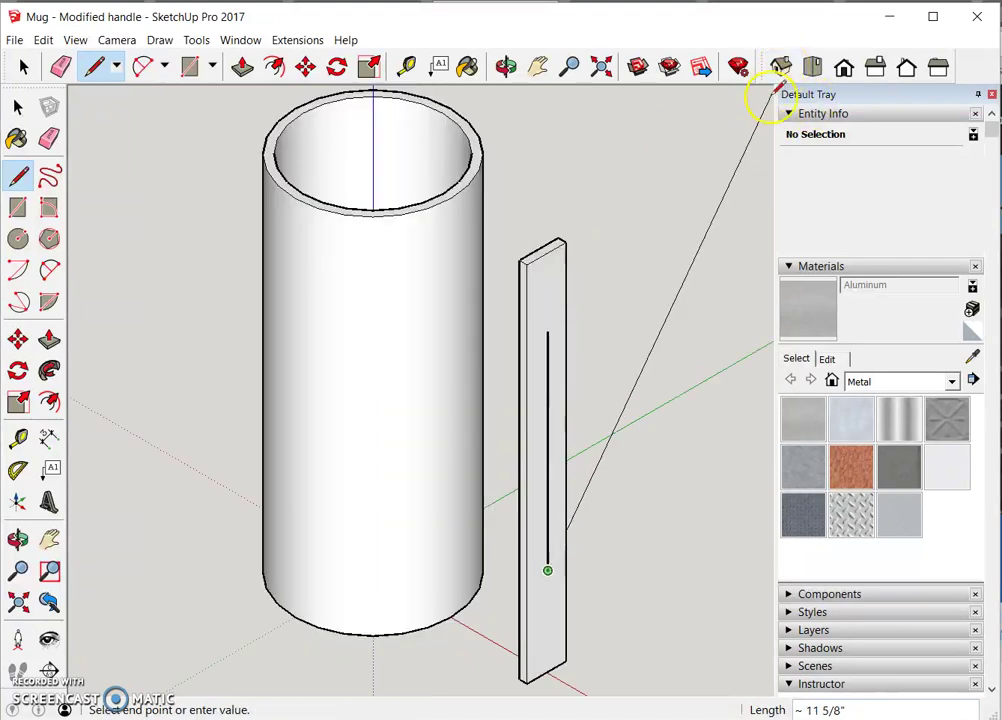
pyautogui.click(570, 583)
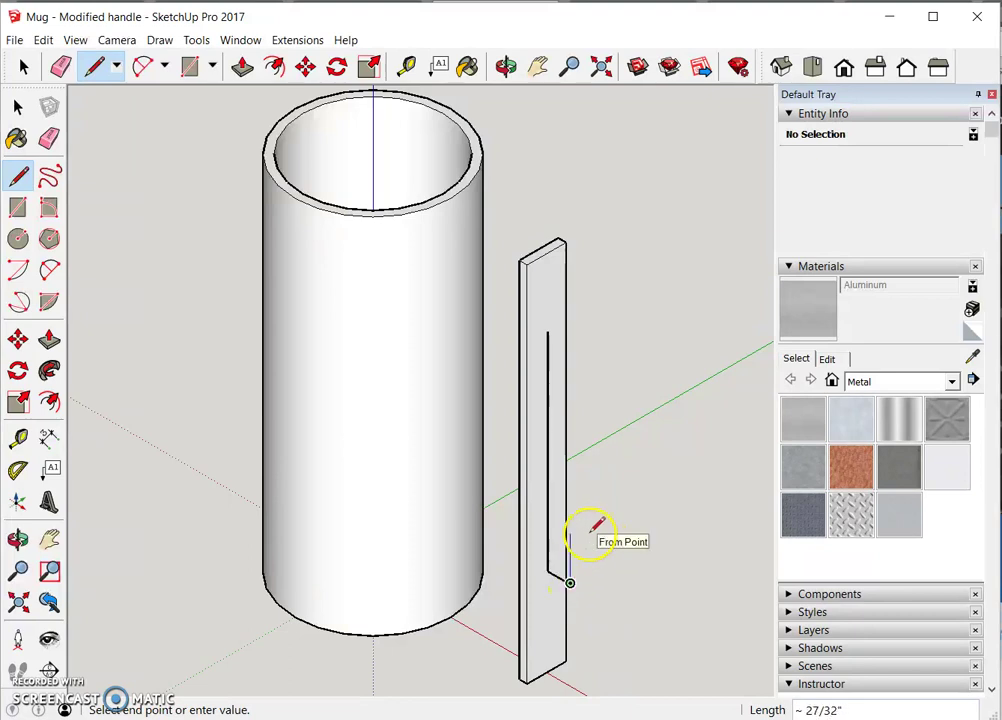
pyautogui.press('Escape')
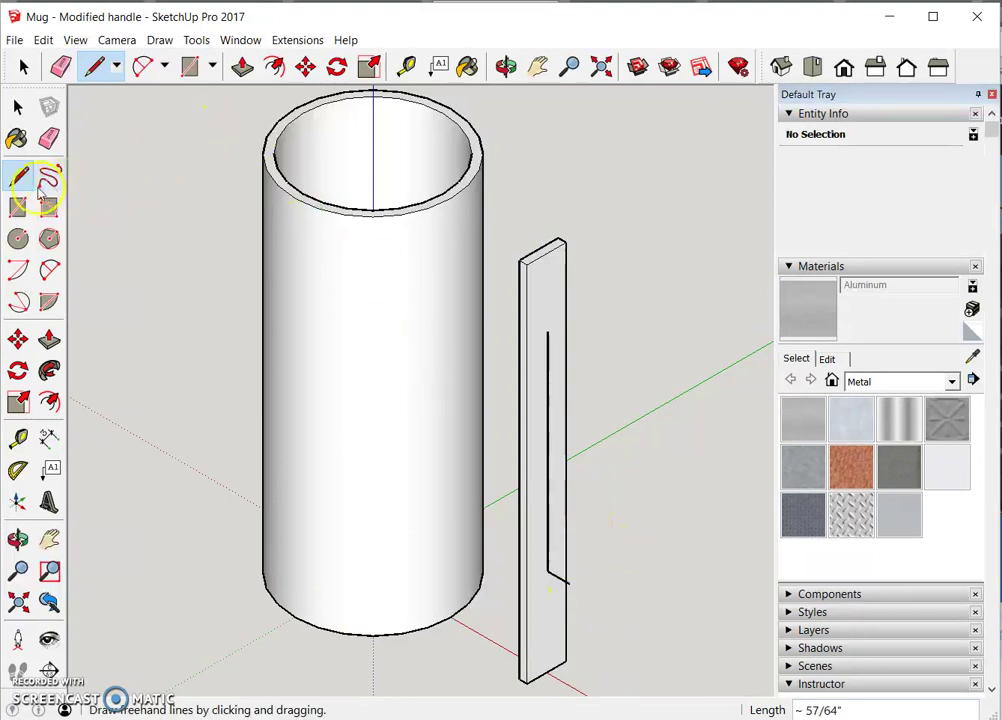
pyautogui.click(548, 330)
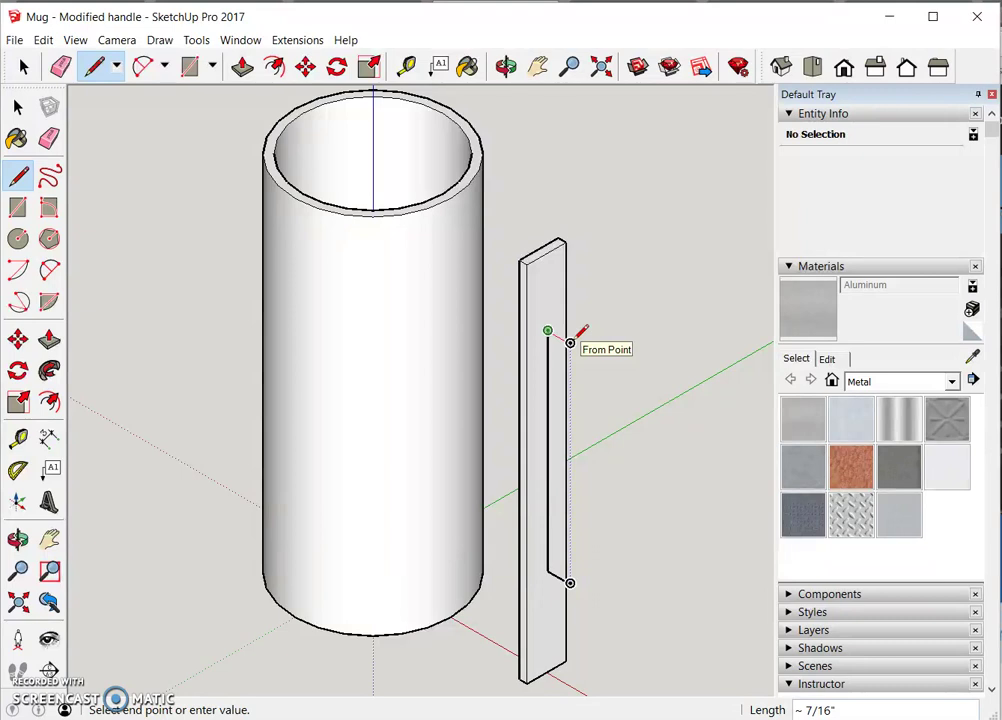
pyautogui.click(570, 343)
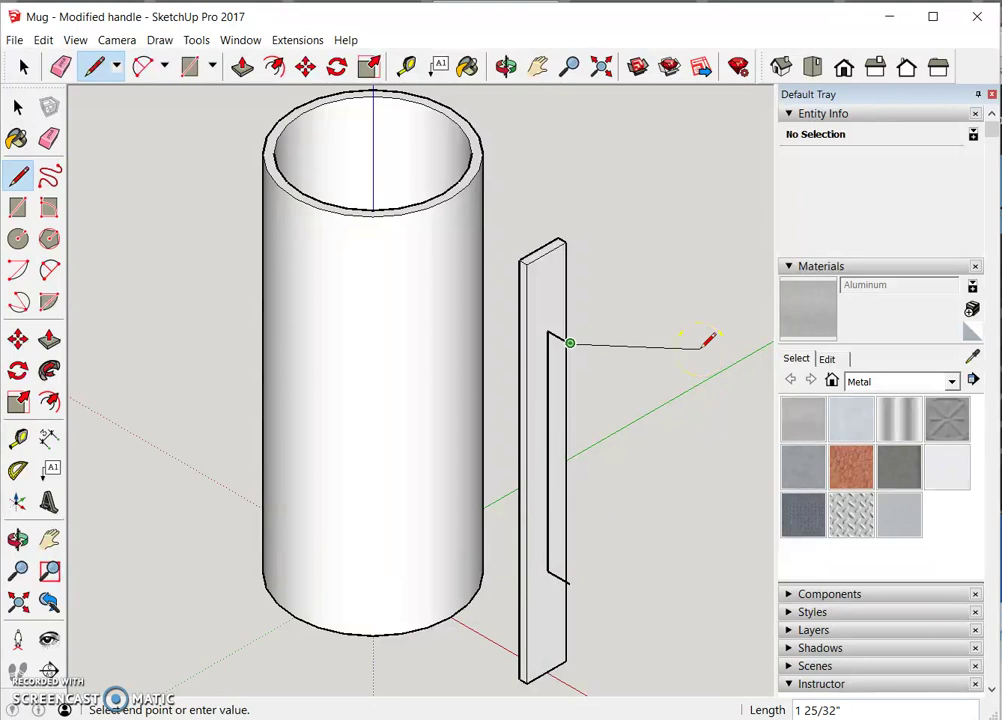
# In front view, draw a 2 Point Arc joining the outer ends of the two short lines, bulging about 1.6" away from the strip
pyautogui.click(875, 68)
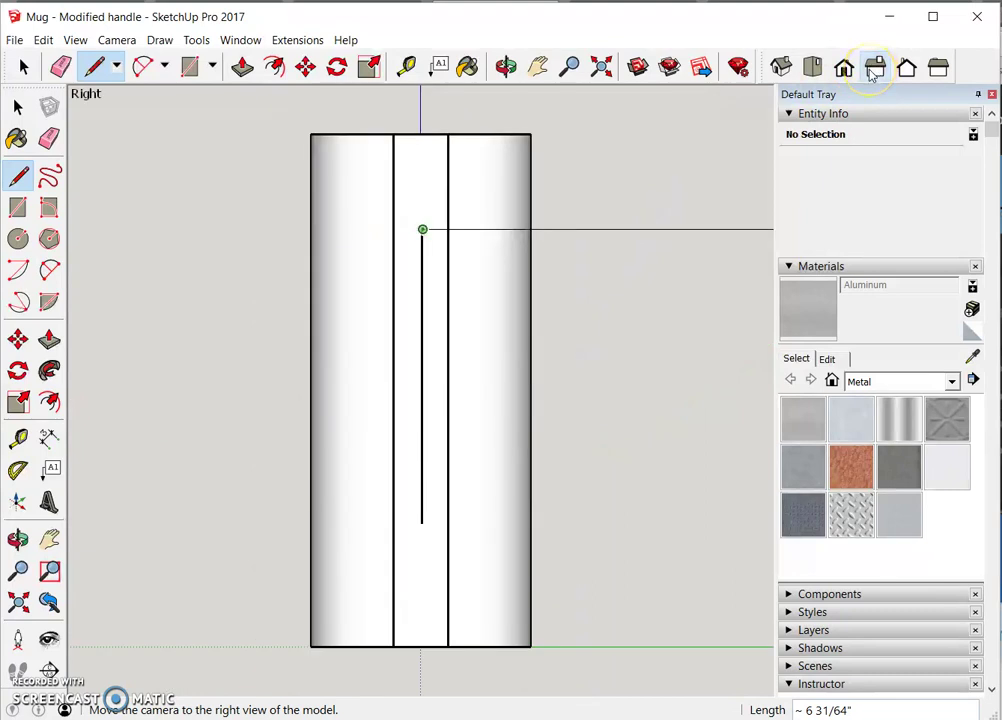
pyautogui.click(845, 69)
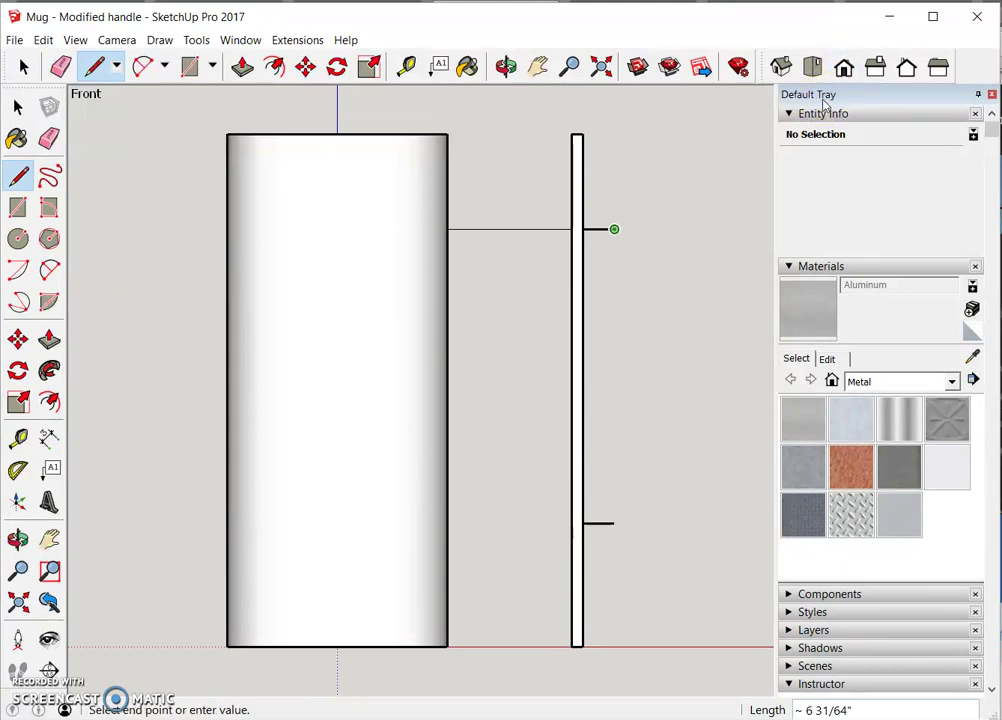
pyautogui.click(50, 270)
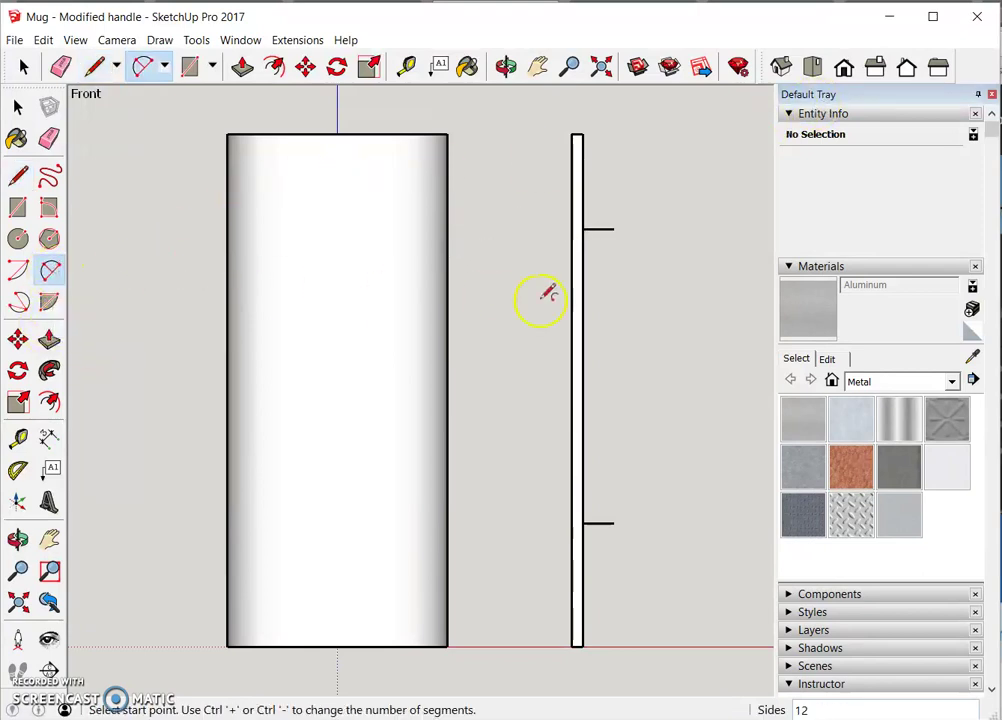
pyautogui.click(614, 229)
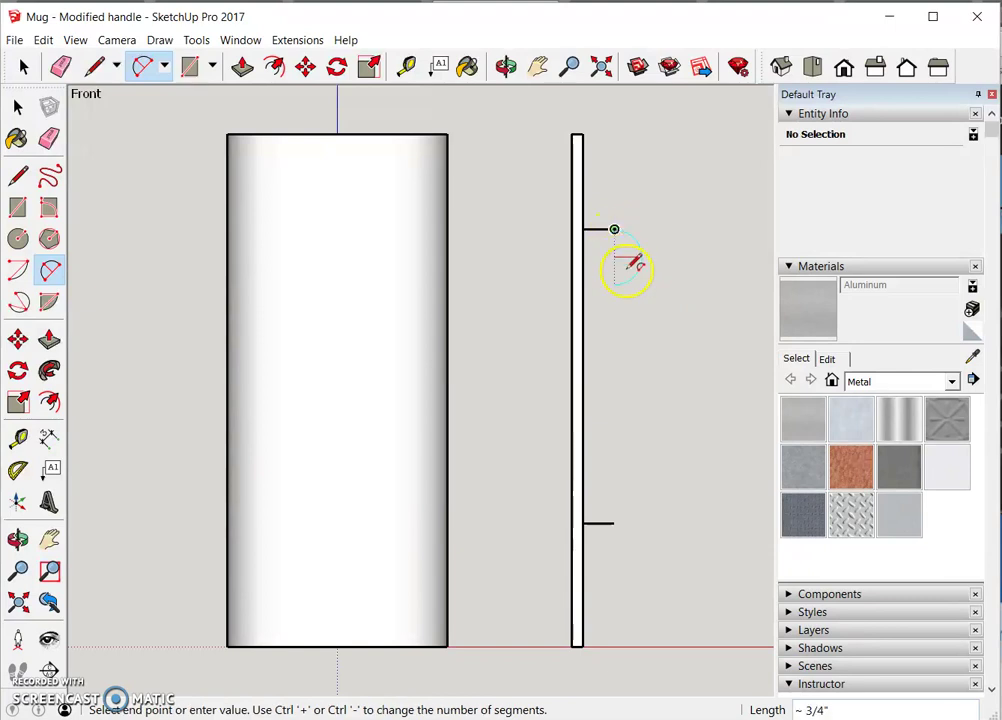
pyautogui.click(617, 521)
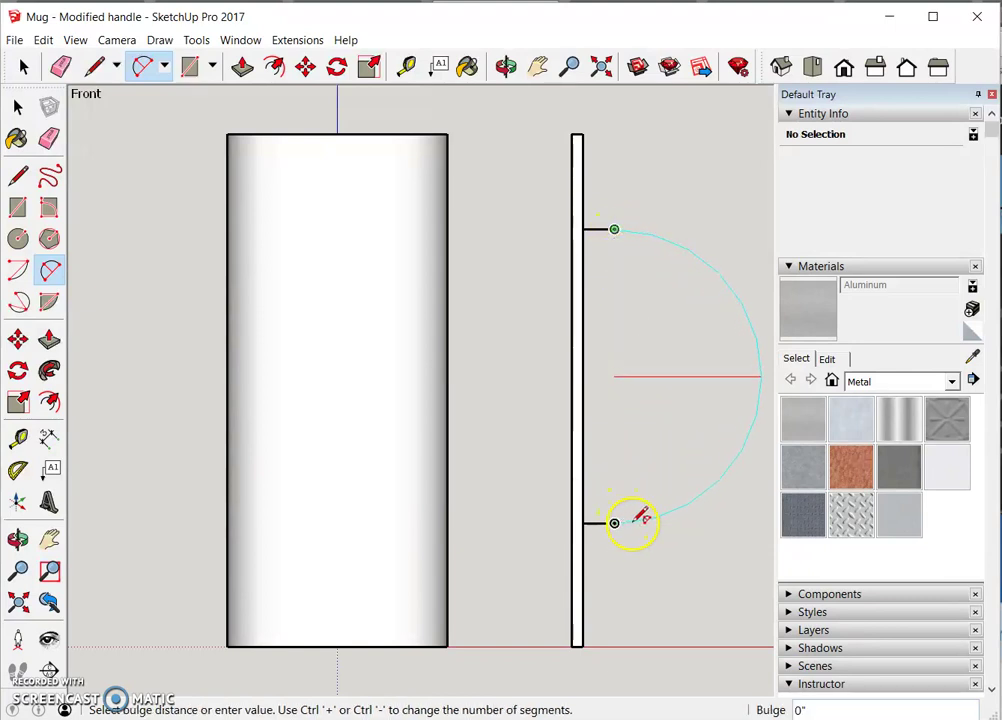
pyautogui.click(738, 474)
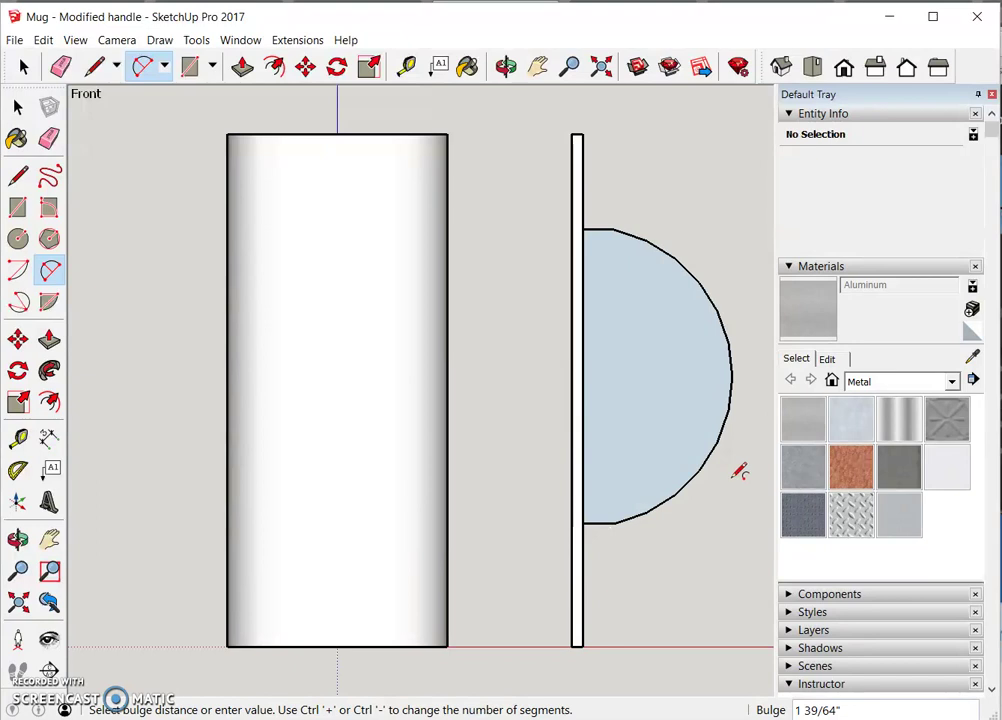
# In isometric view, erase the vertical line on the strip that closes the handle outline, leaving only the open curved path
pyautogui.click(782, 70)
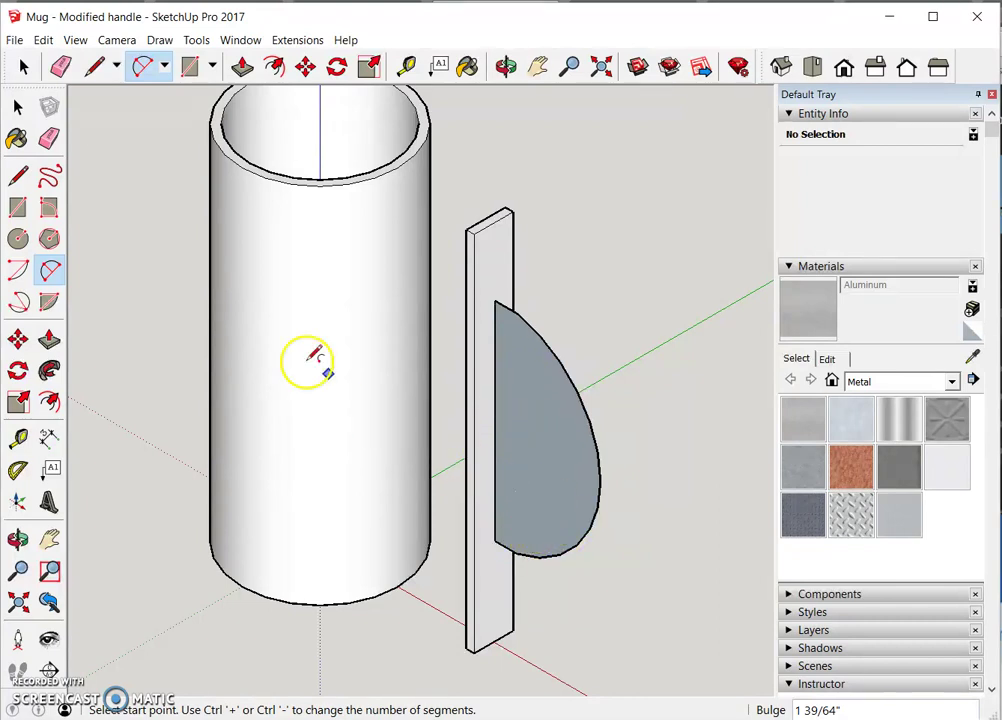
pyautogui.click(52, 142)
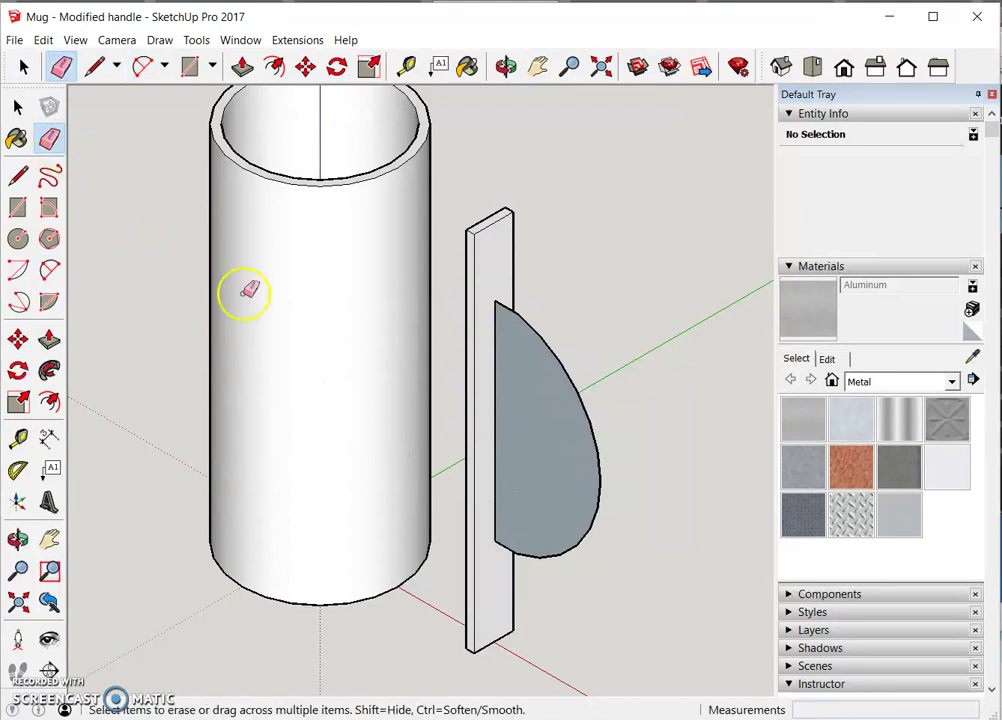
pyautogui.click(496, 455)
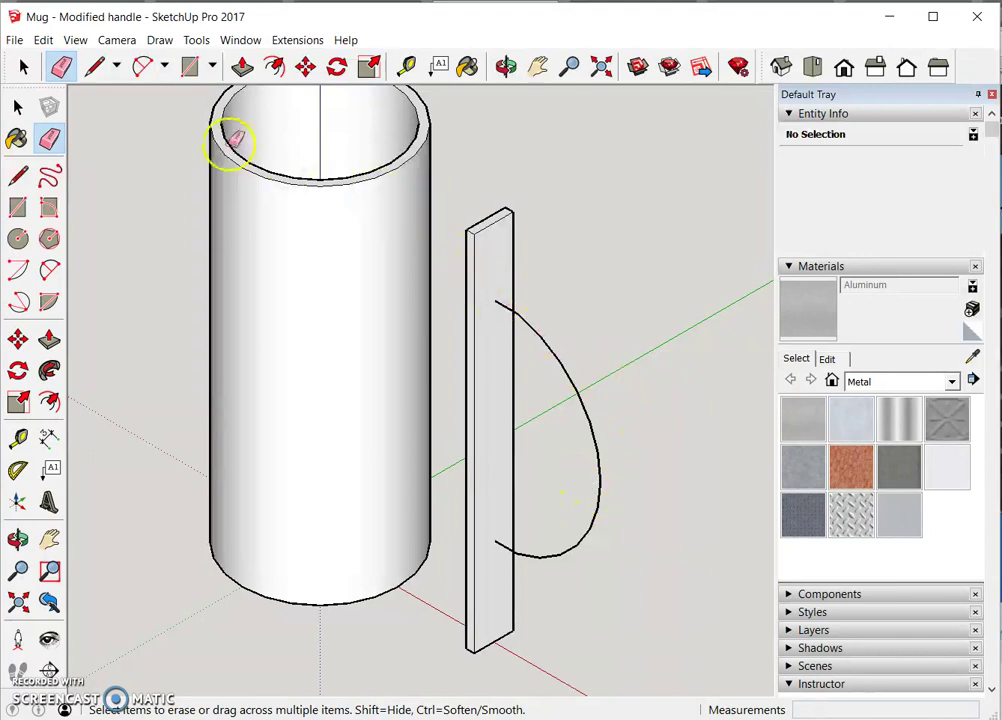
# Try a circle of .5" radius centred on the handle path's upper end on the strip face, and undo it
pyautogui.click(19, 239)
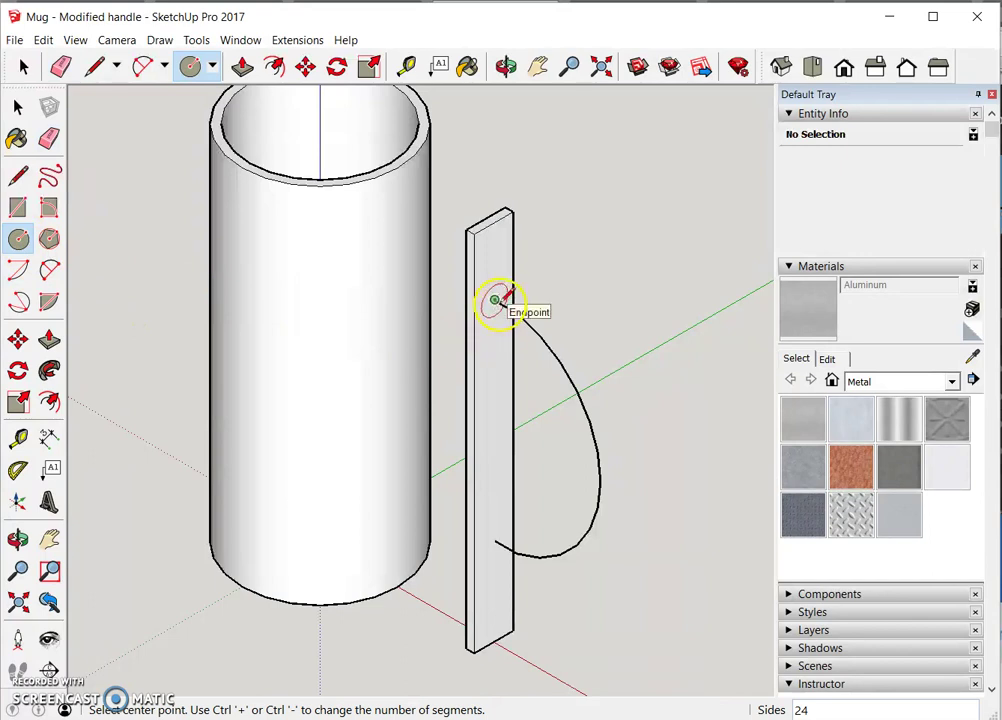
pyautogui.click(494, 300)
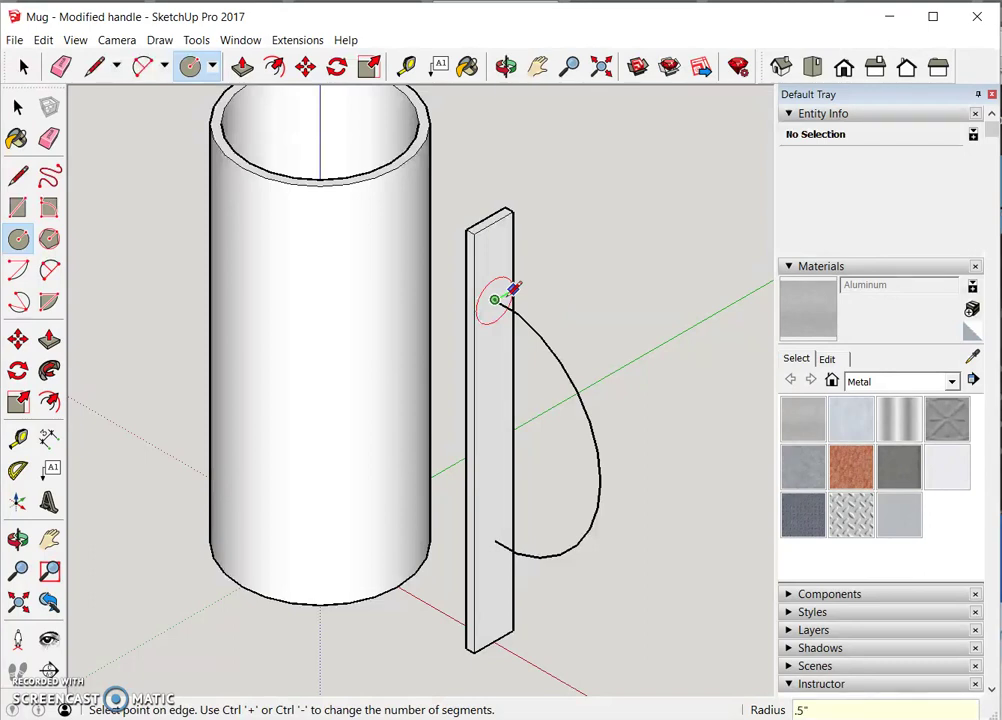
pyautogui.click(512, 289)
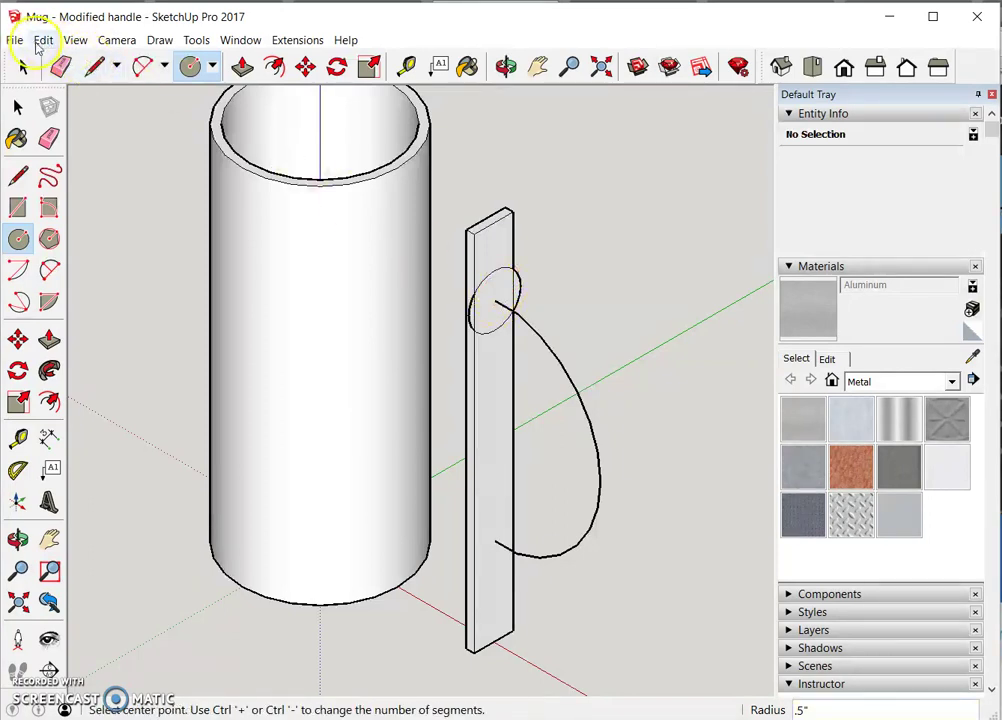
pyautogui.click(43, 40)
pyautogui.click(58, 60)
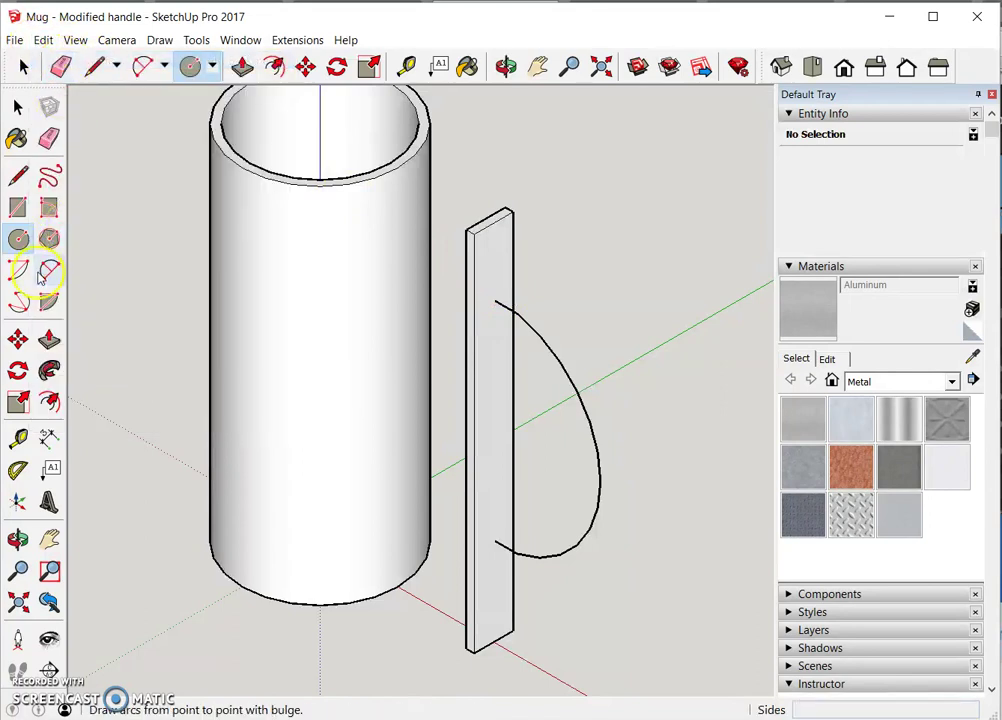
# Draw a circle of .25" radius on the strip face, centred on the handle path's upper end
pyautogui.click(494, 300)
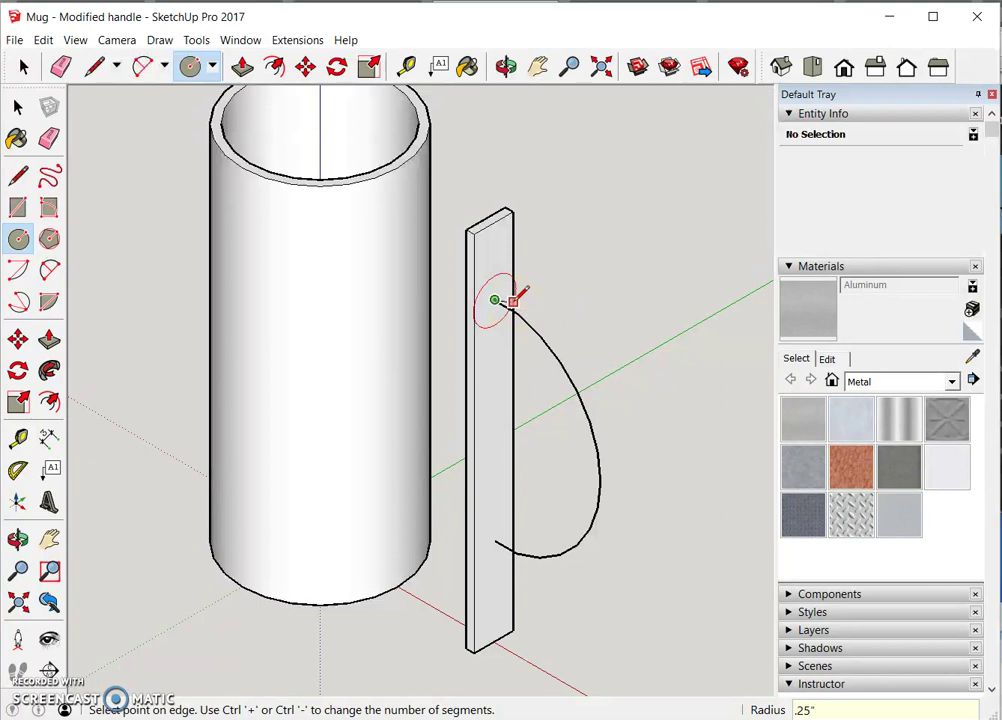
pyautogui.press('Return')
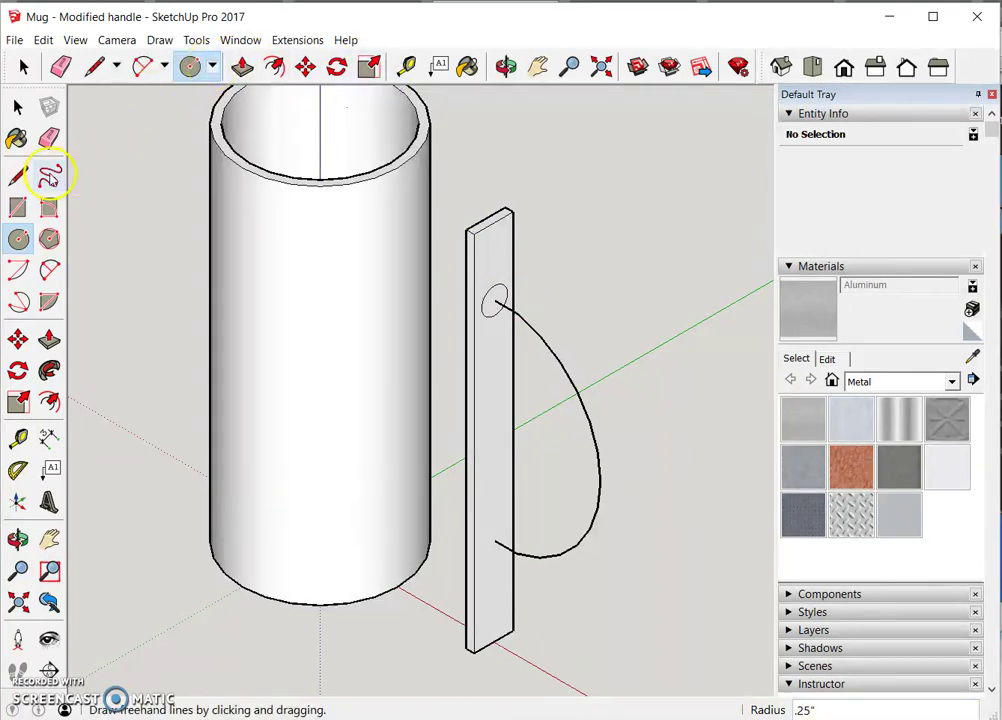
# Use Follow Me to extrude the circle along the whole curved path to its lower end on the strip
pyautogui.click(56, 371)
pyautogui.scroll(3, 535, 359)
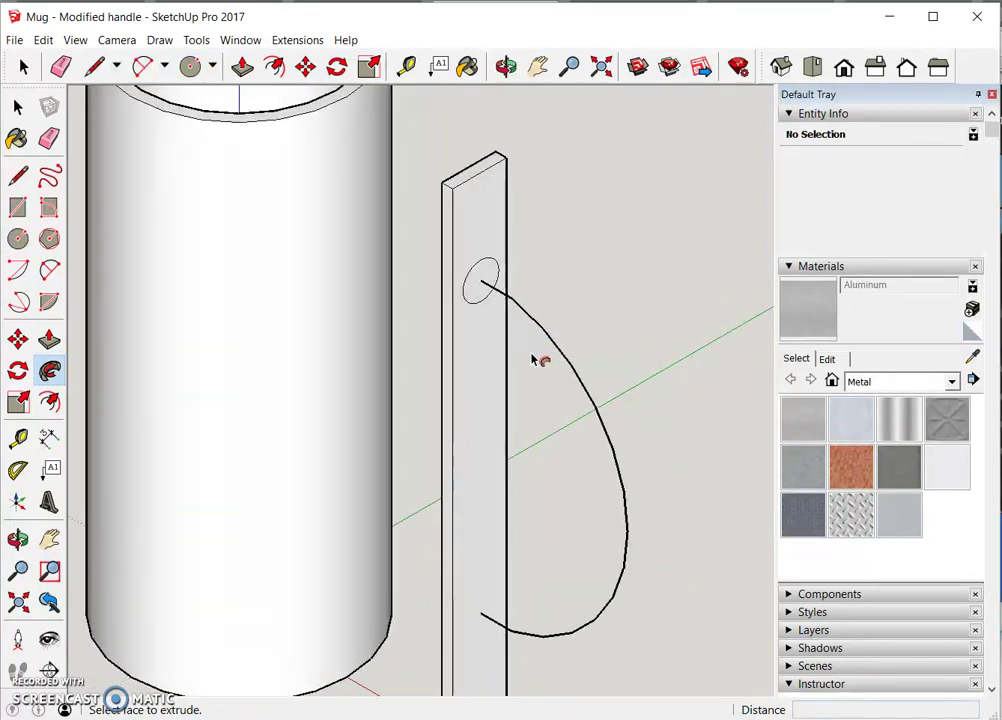
pyautogui.scroll(1, 535, 359)
pyautogui.click(477, 275)
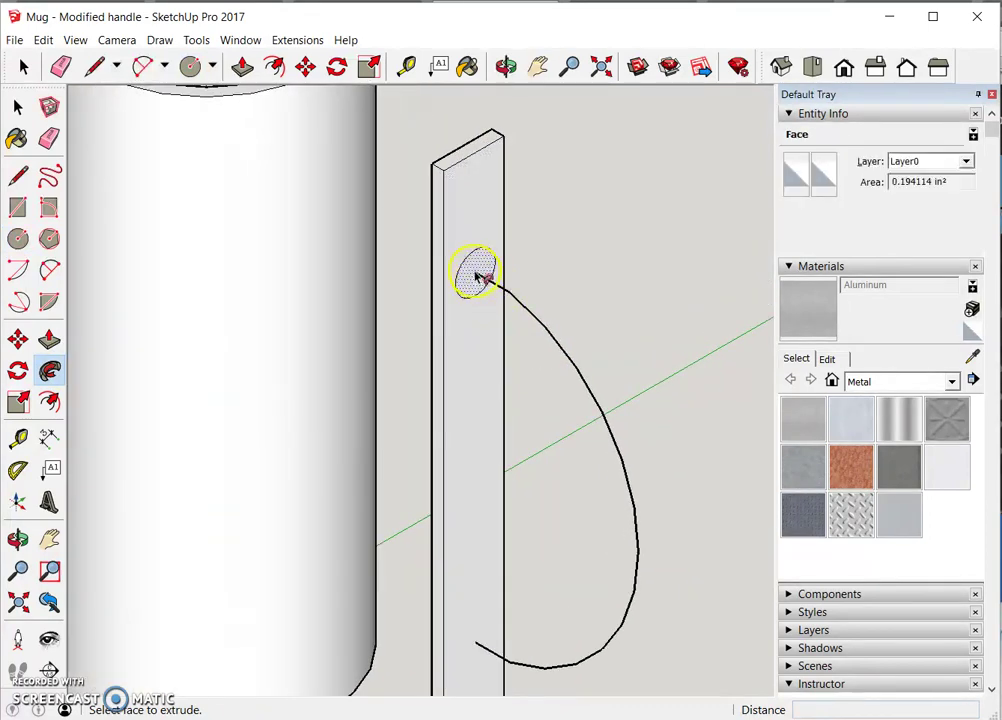
pyautogui.click(486, 272)
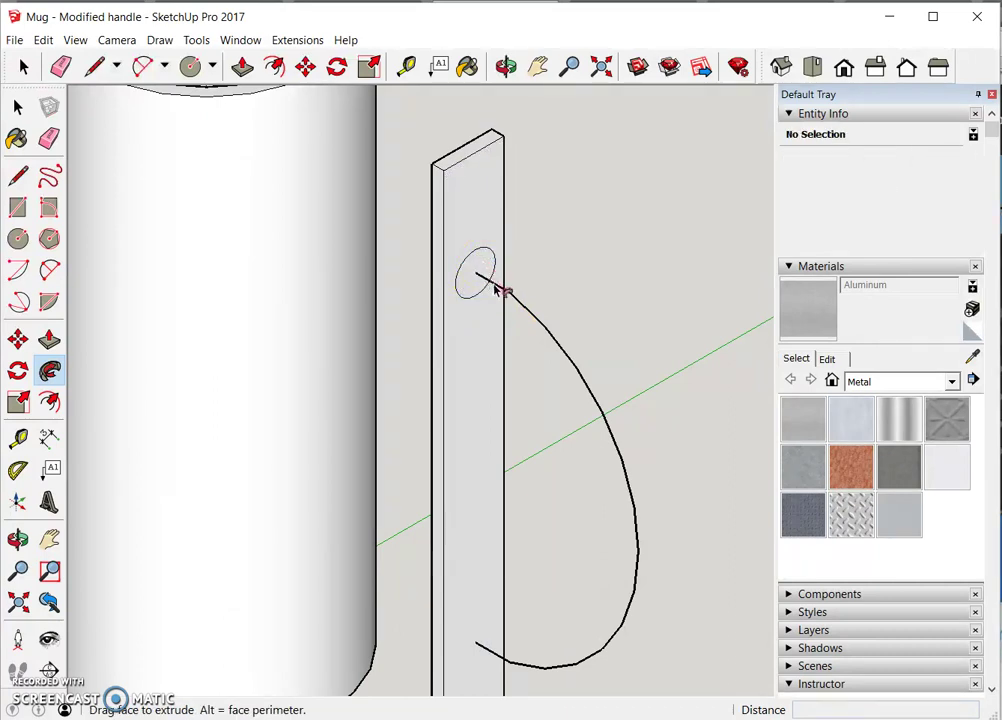
pyautogui.click(486, 280)
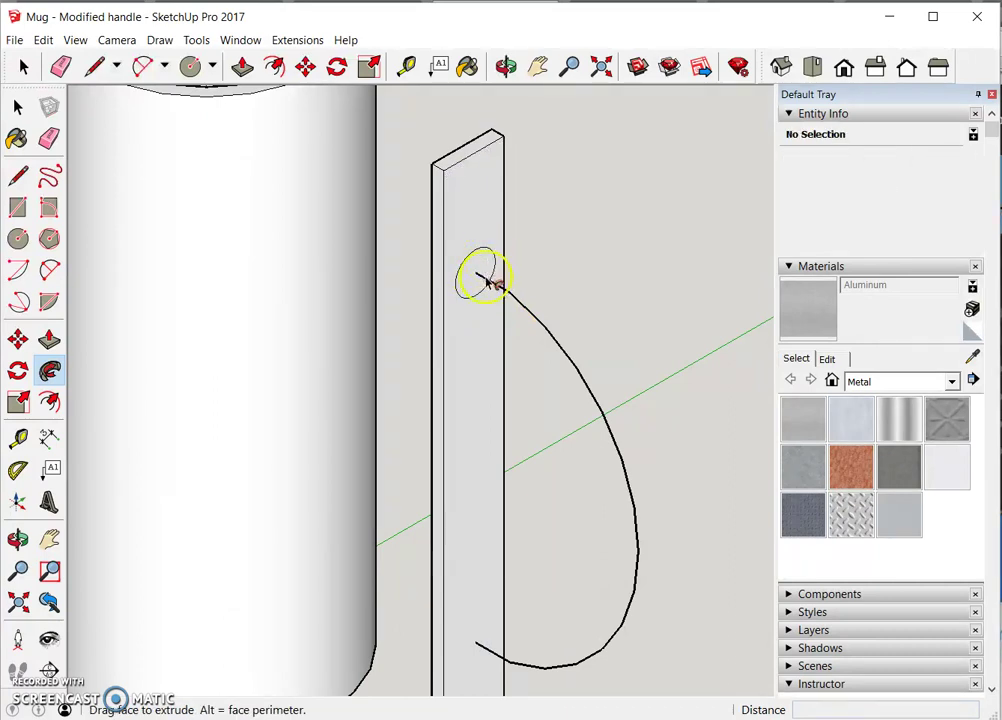
pyautogui.press('Escape')
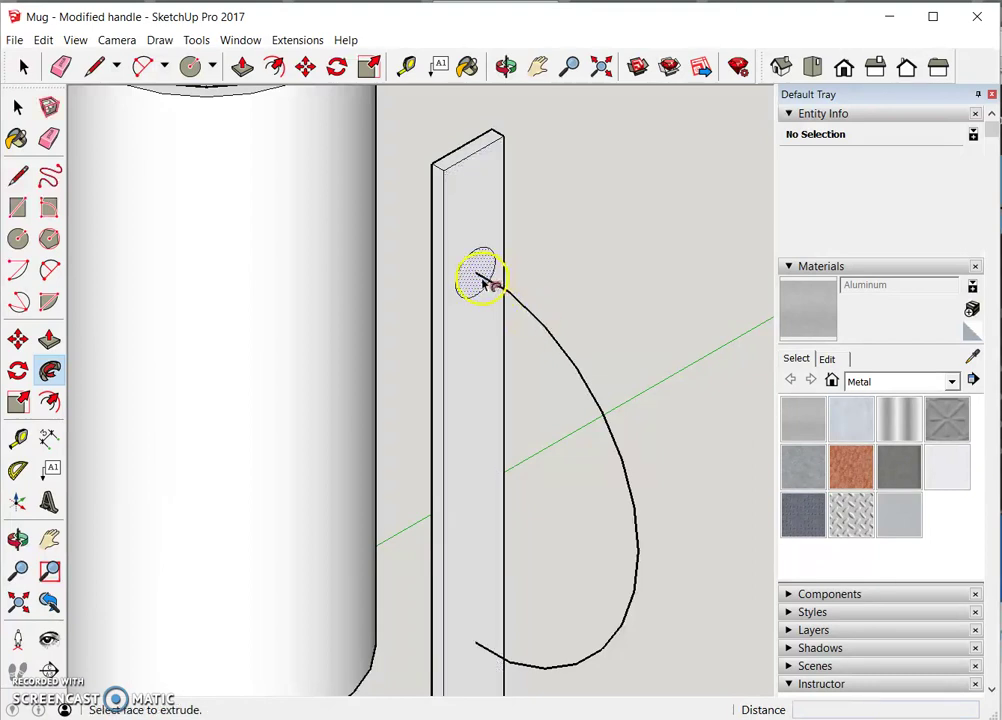
pyautogui.click(478, 278)
pyautogui.moveTo(475, 275); pyautogui.dragTo(480, 648)
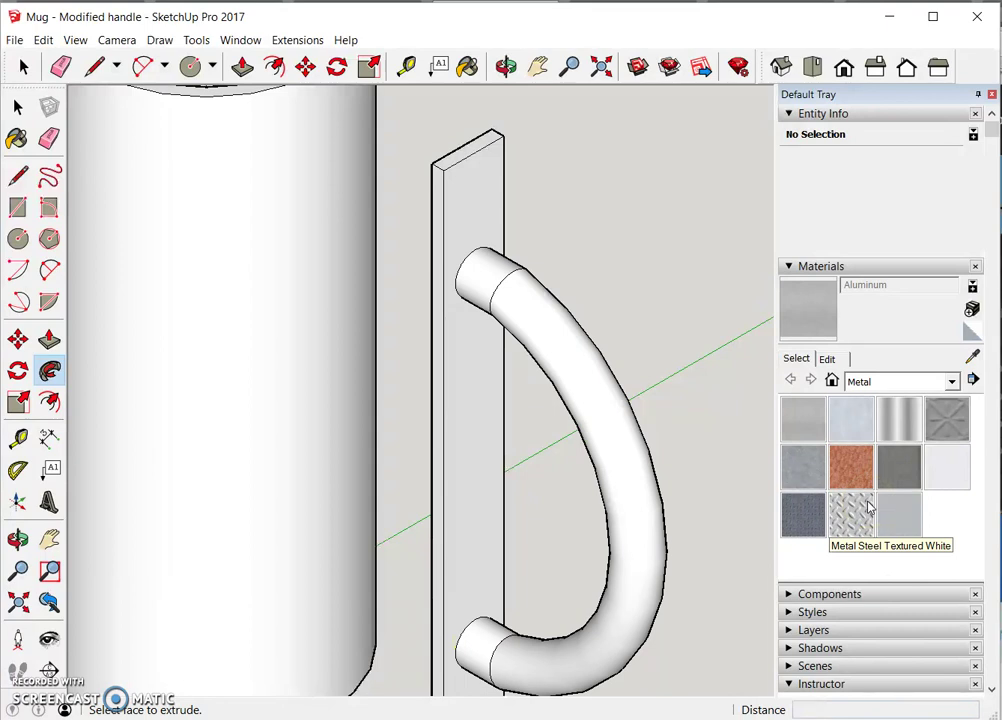
# Select the strip together with the curved handle and make them a group
pyautogui.scroll(-1, 670, 255)
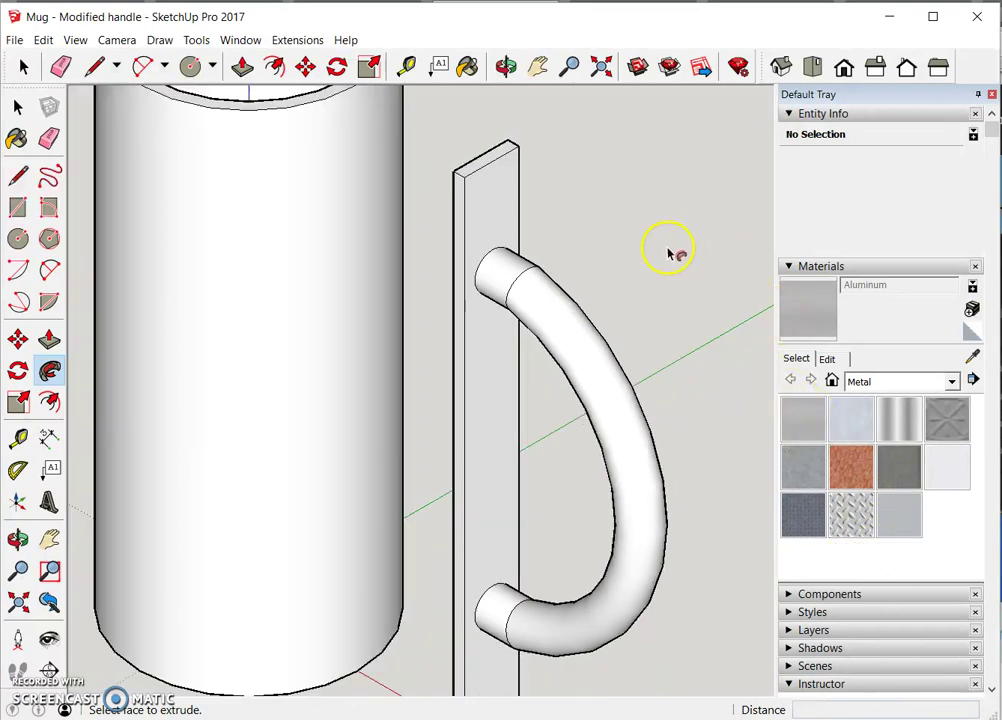
pyautogui.scroll(-1, 670, 255)
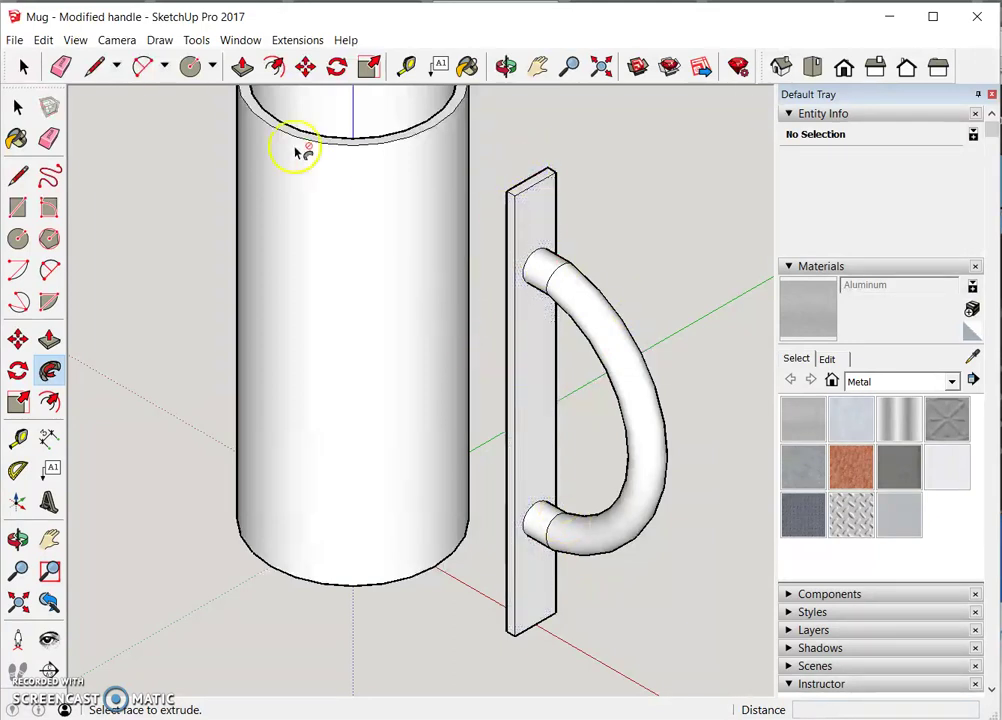
pyautogui.click(16, 108)
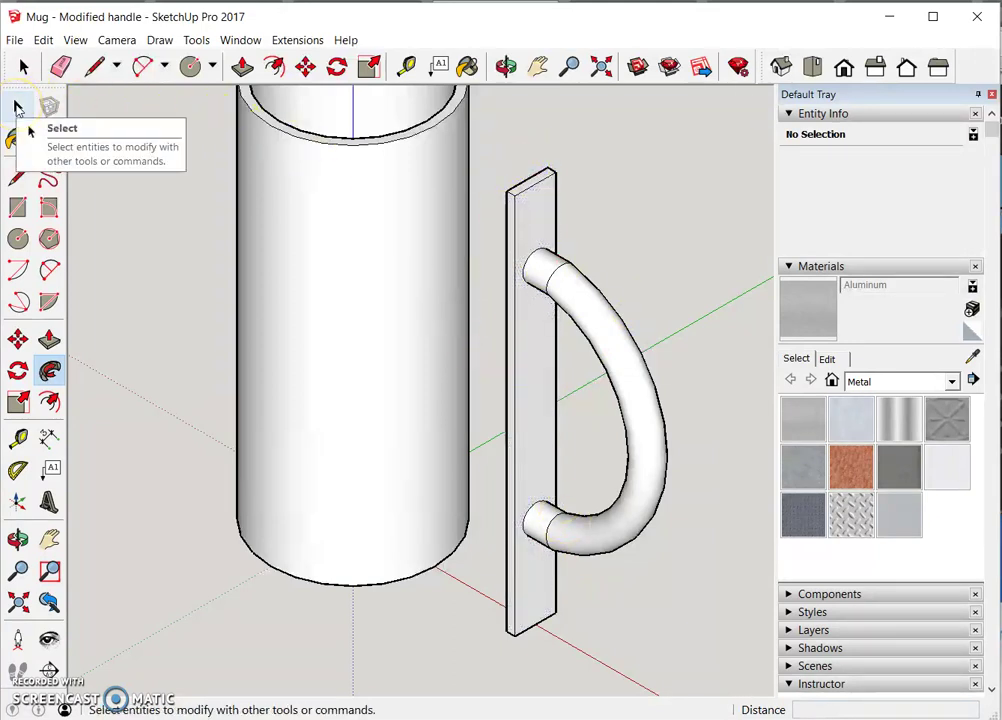
pyautogui.click(16, 108)
pyautogui.moveTo(487, 156); pyautogui.dragTo(693, 680)
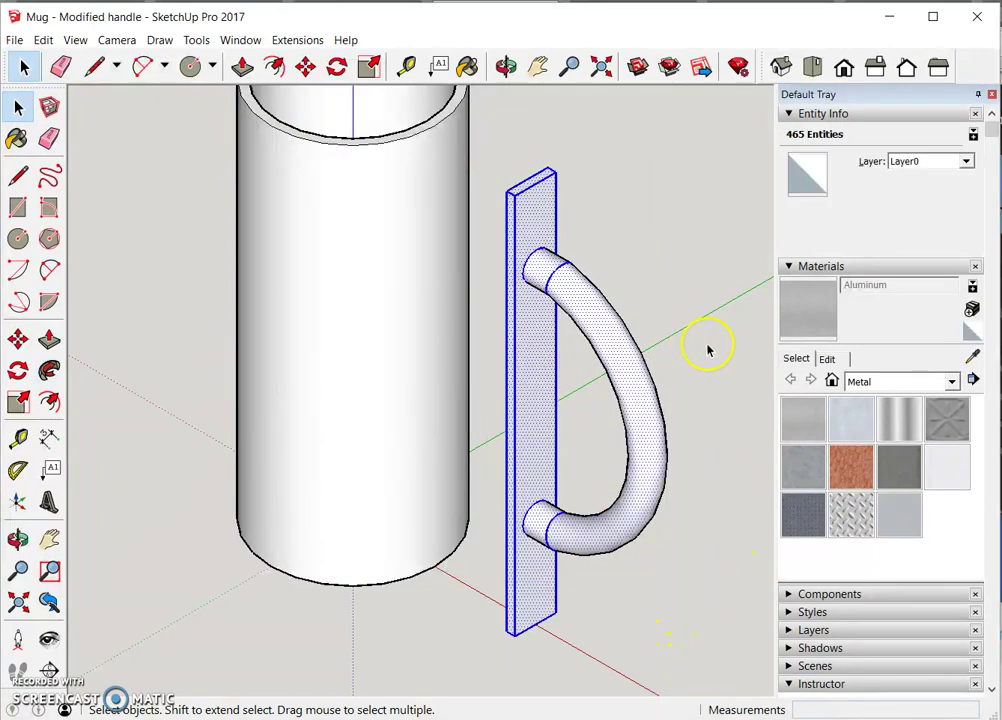
pyautogui.click(45, 40)
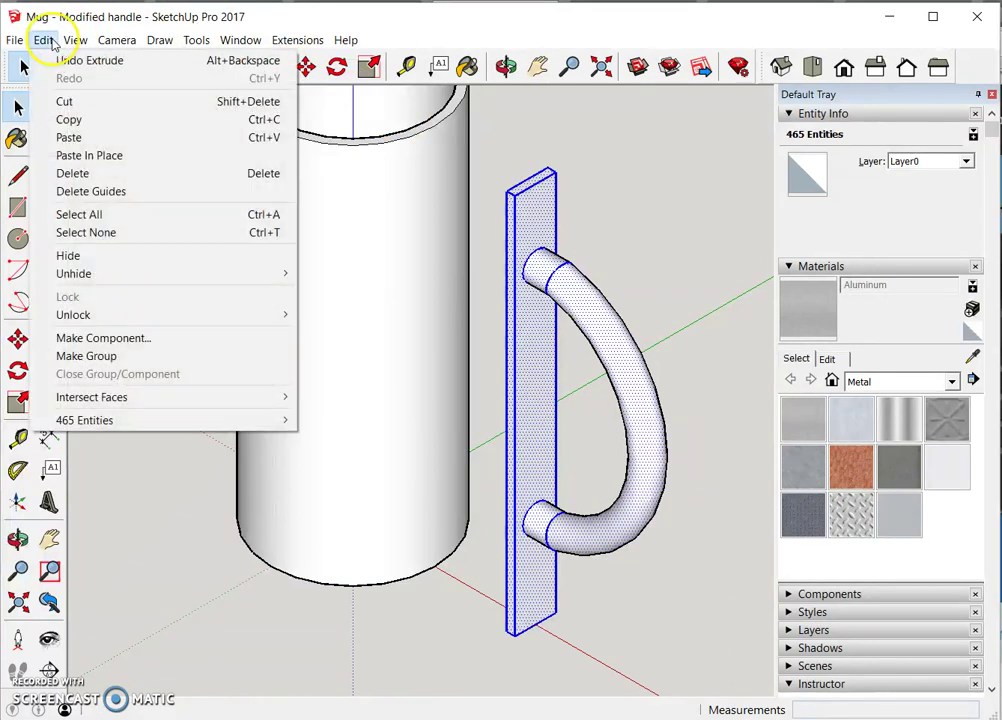
pyautogui.click(62, 366)
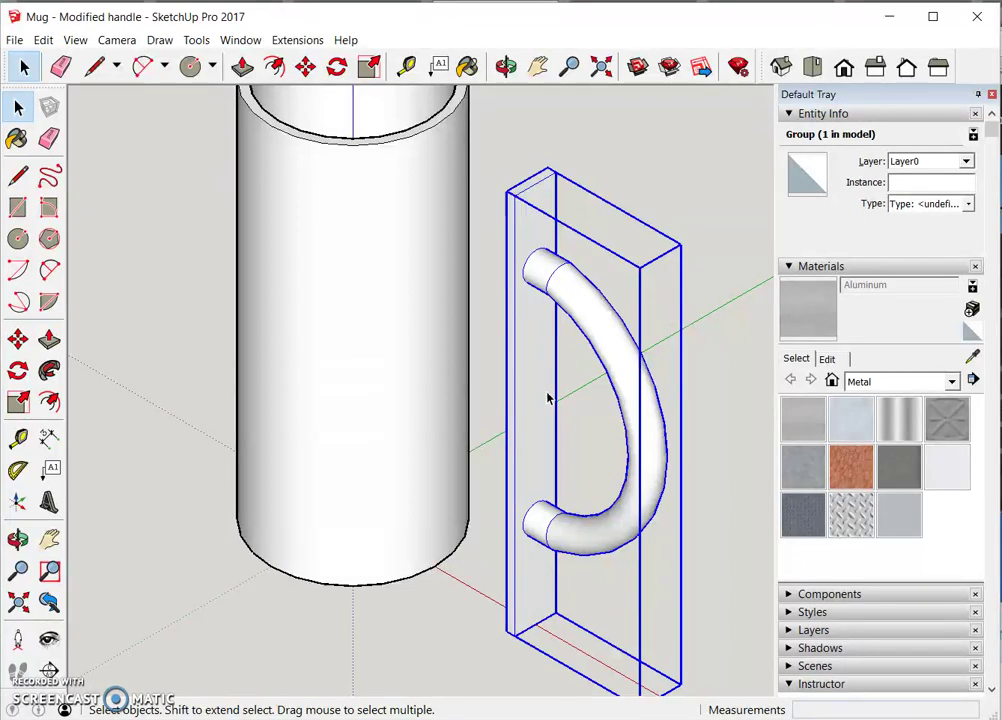
# Move the handle group about 1 27/32" along the red axis towards the cylinder until the strip meets its wall
pyautogui.click(18, 340)
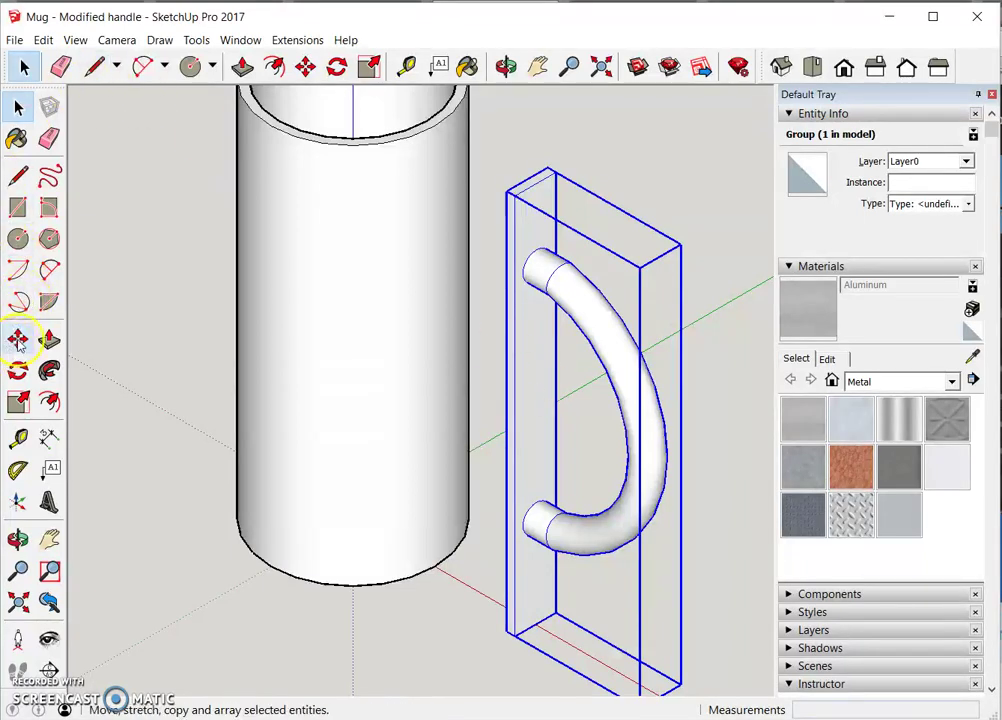
pyautogui.click(18, 340)
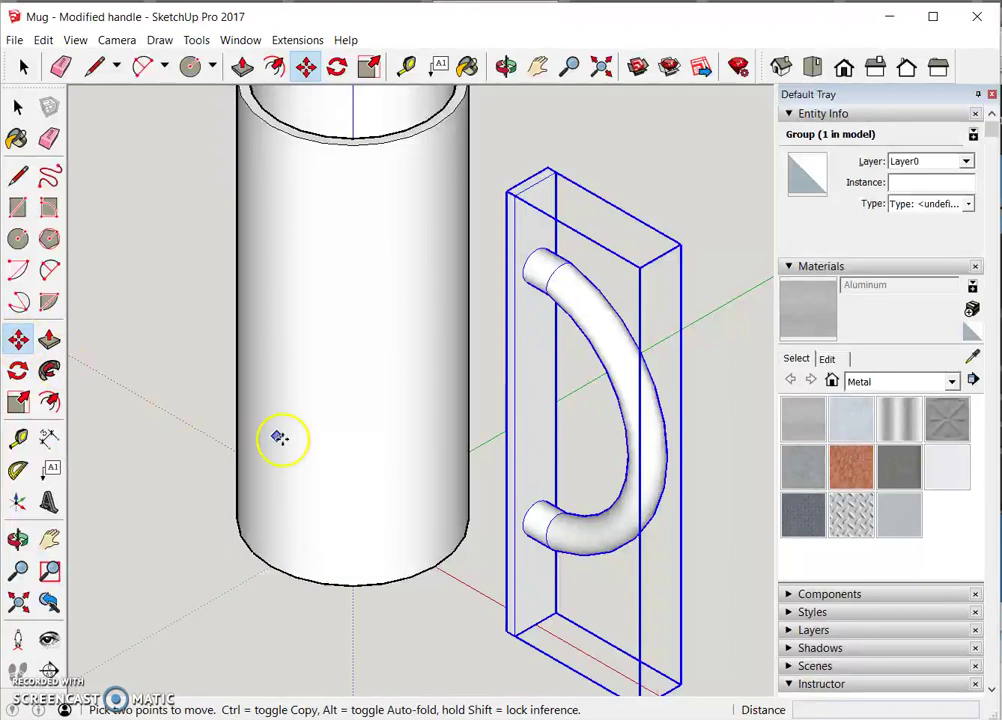
pyautogui.click(536, 456)
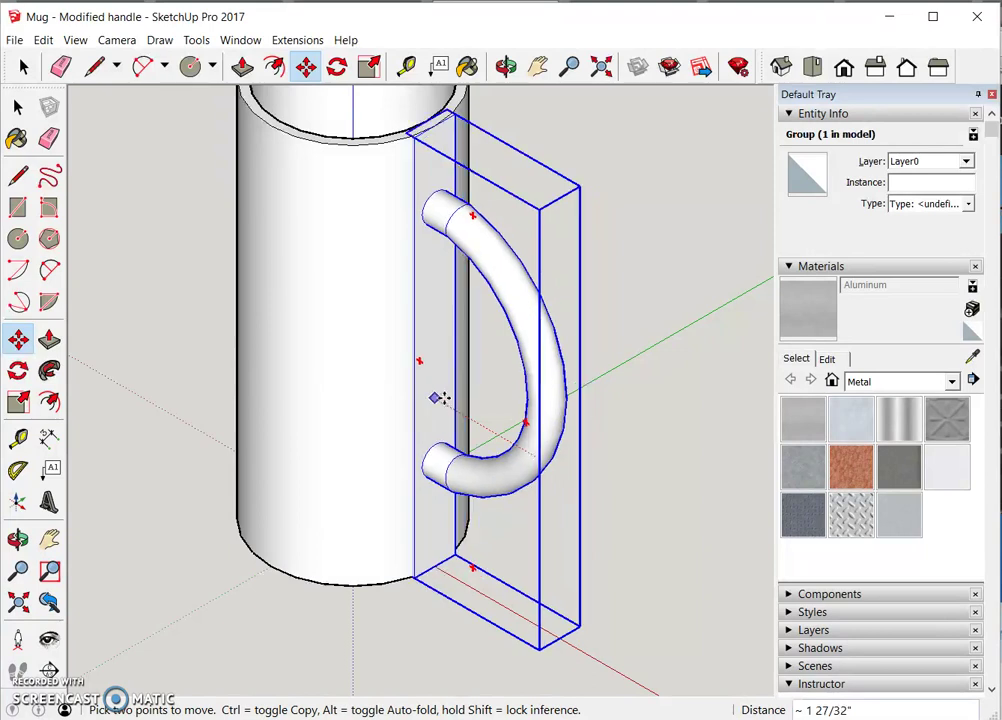
pyautogui.click(445, 401)
# Move the handle group about 7/64" further along the red axis so the strip sinks slightly into the cylinder wall
pyautogui.scroll(5, 425, 168)
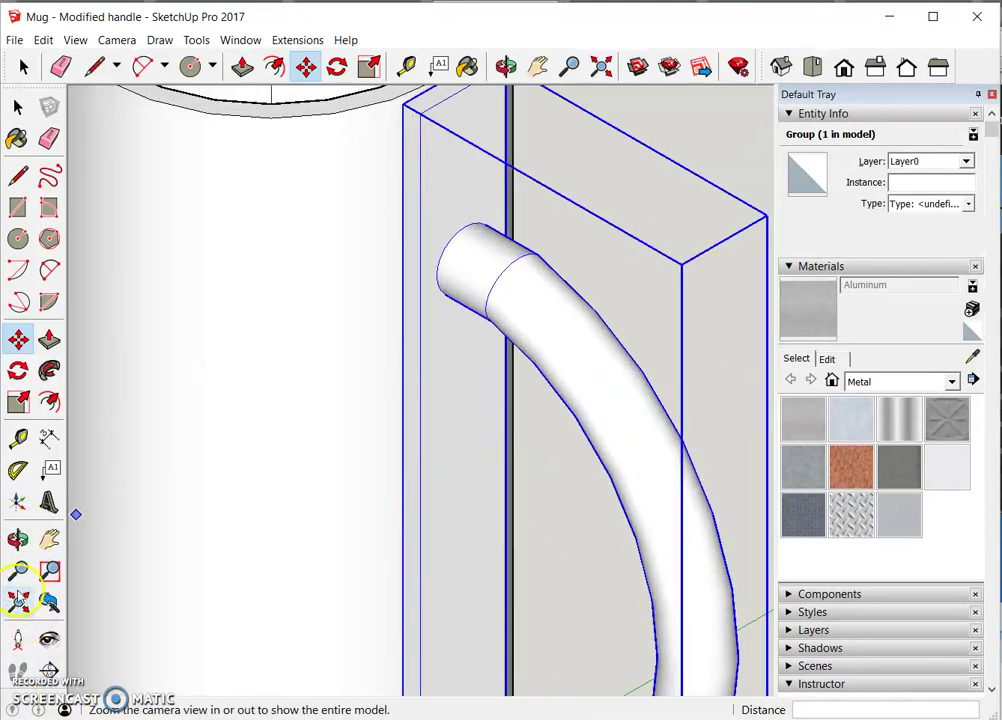
pyautogui.click(49, 540)
pyautogui.moveTo(507, 268); pyautogui.dragTo(480, 470)
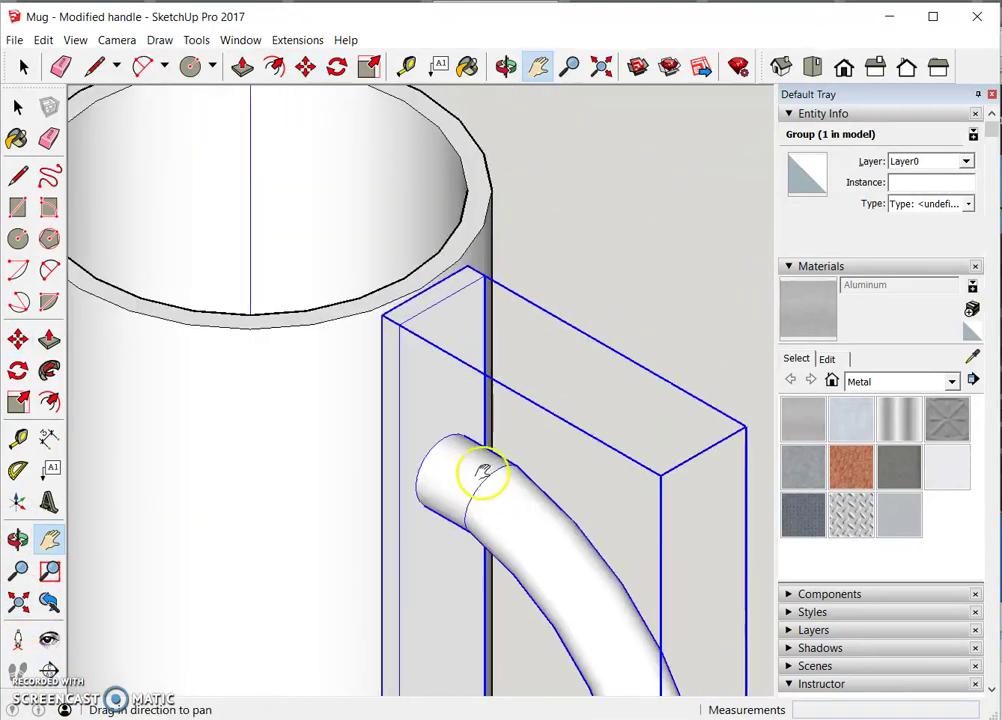
pyautogui.scroll(2, 388, 404)
pyautogui.scroll(1, 388, 404)
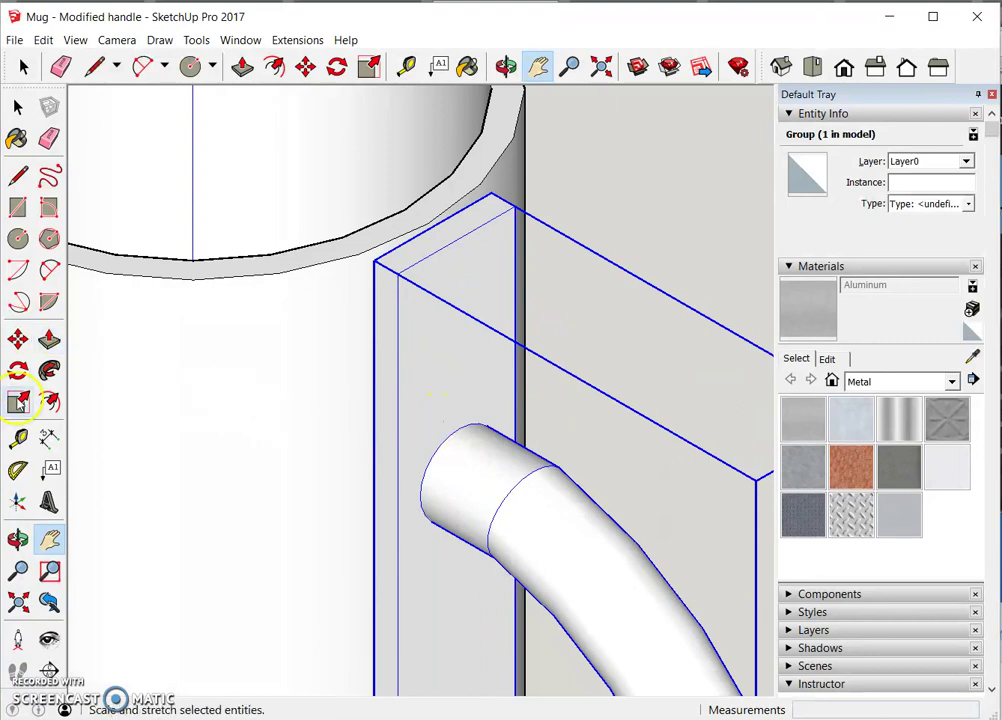
pyautogui.click(18, 340)
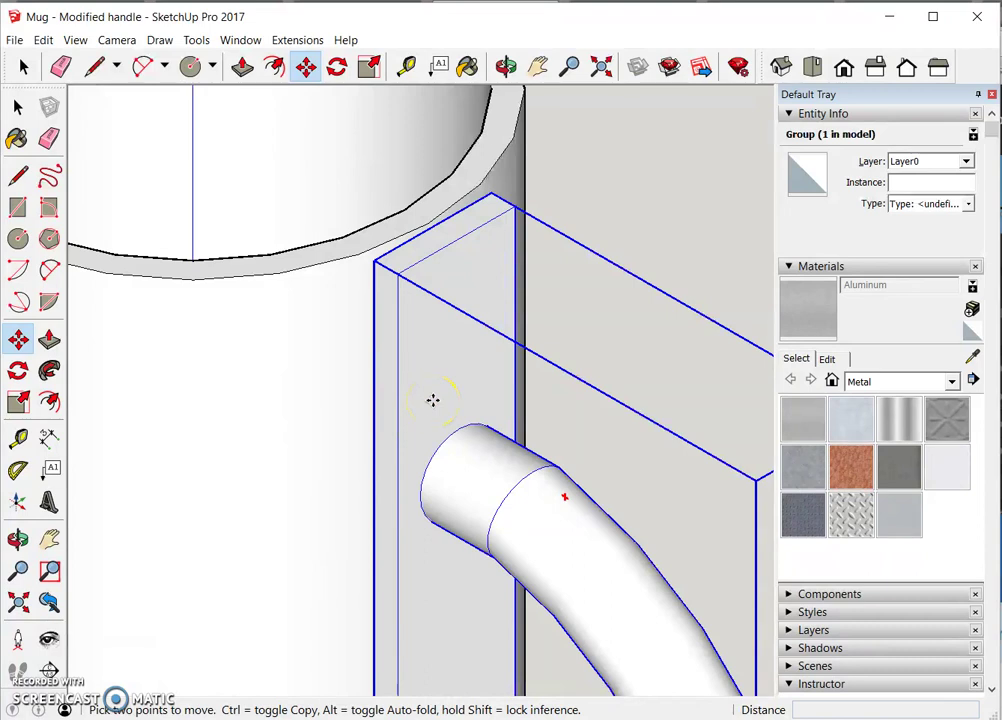
pyautogui.click(432, 400)
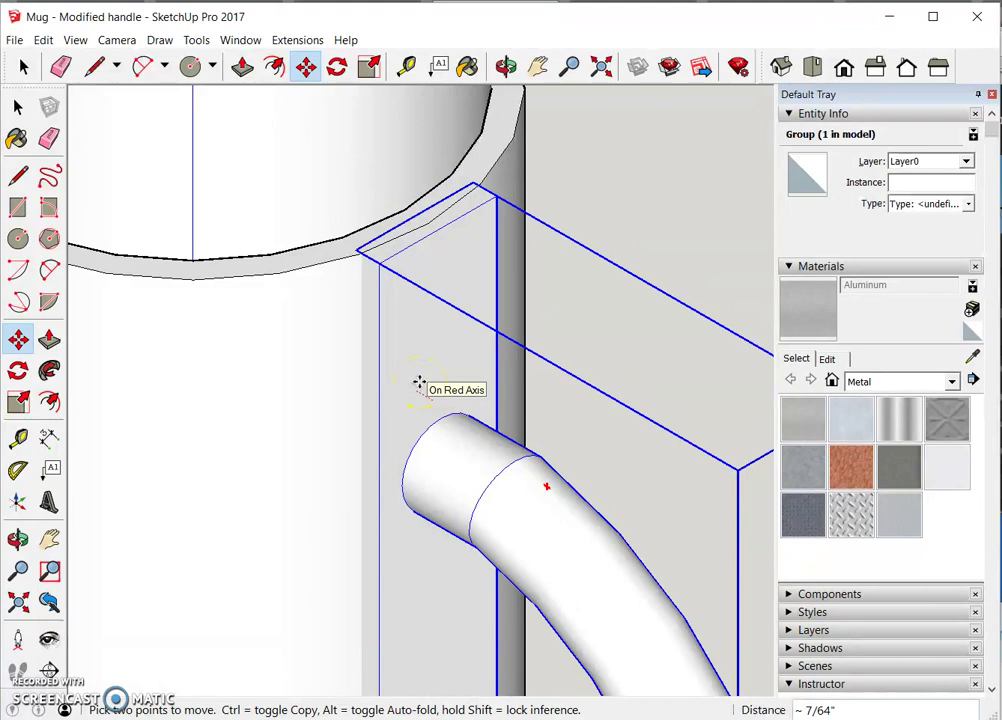
pyautogui.click(419, 383)
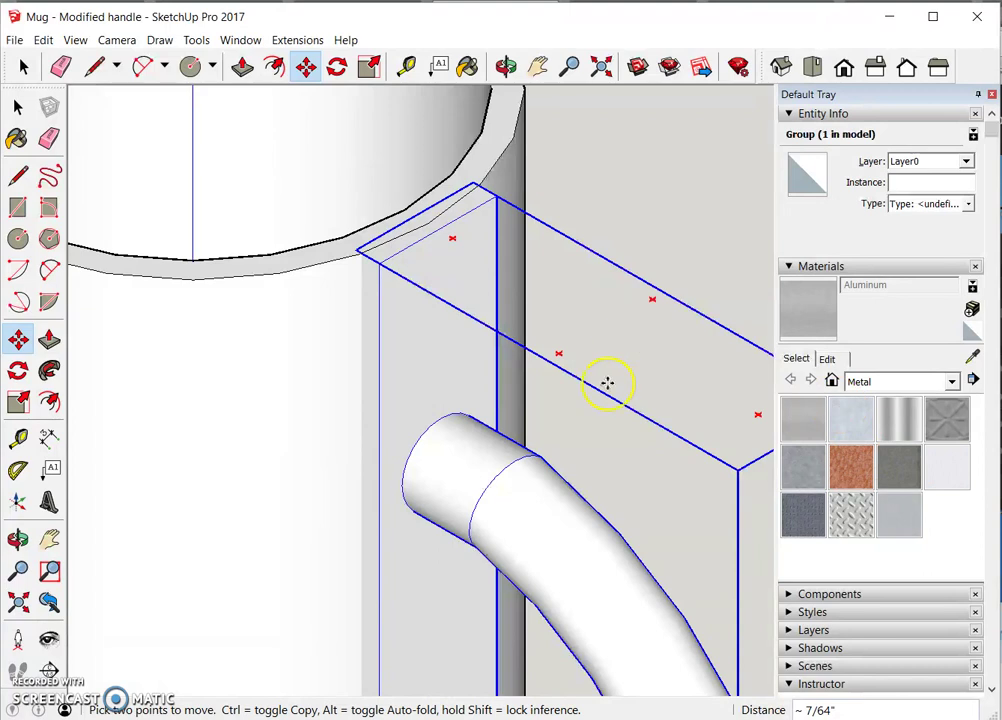
# Select the whole mug, cylinder and handle group together, and make it one group
pyautogui.scroll(-3, 568, 460)
pyautogui.scroll(-4, 568, 460)
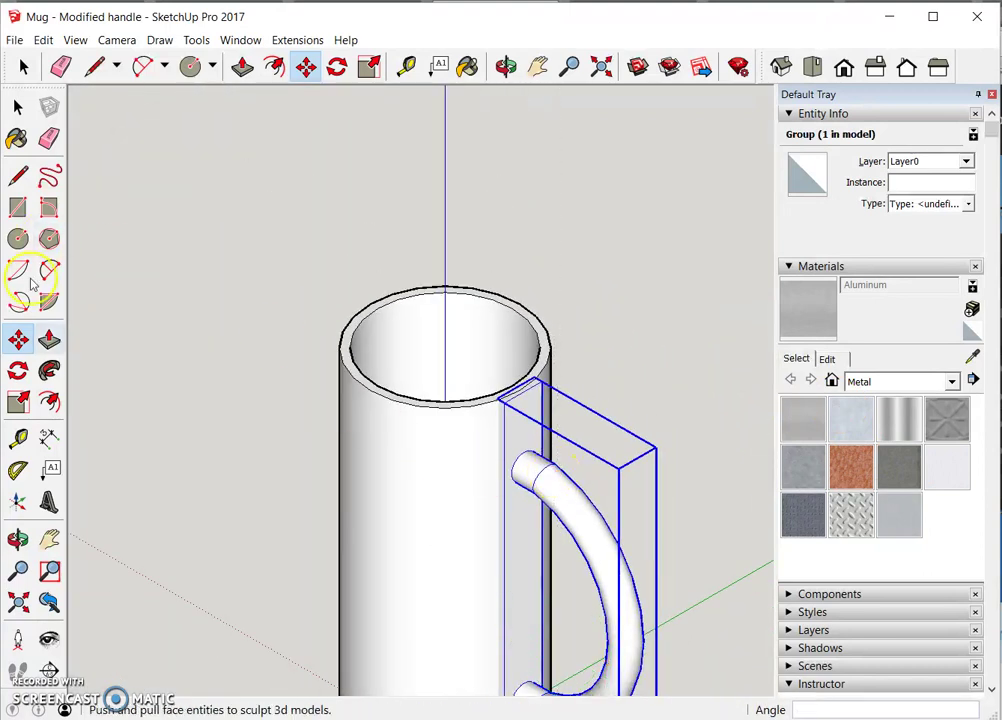
pyautogui.click(50, 540)
pyautogui.moveTo(324, 458); pyautogui.dragTo(316, 303)
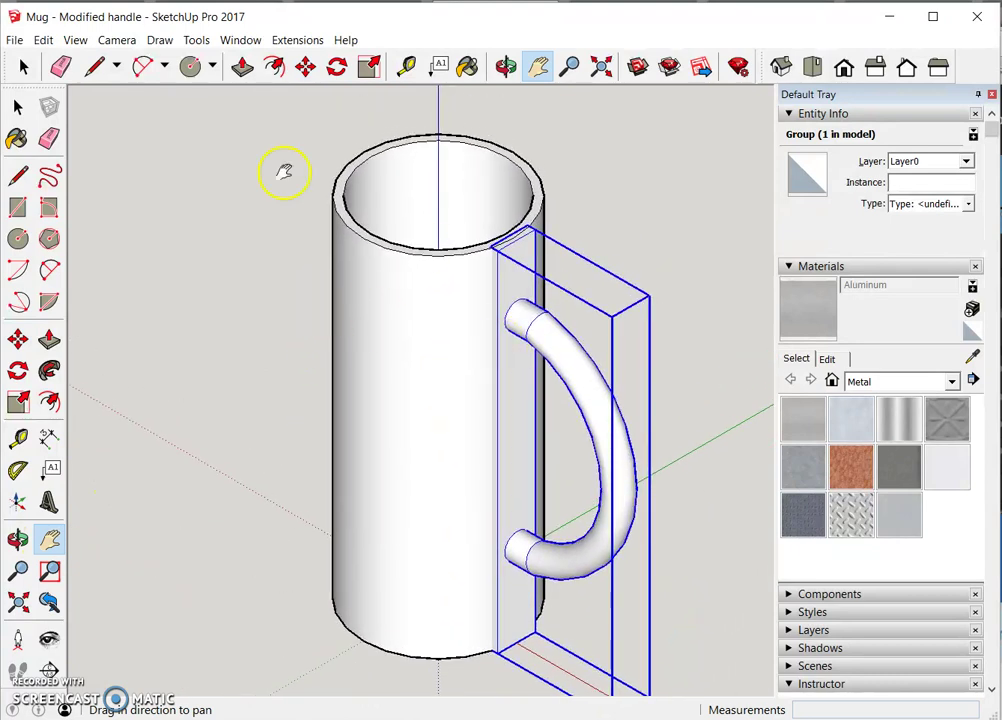
pyautogui.click(18, 107)
pyautogui.moveTo(201, 113); pyautogui.dragTo(752, 695)
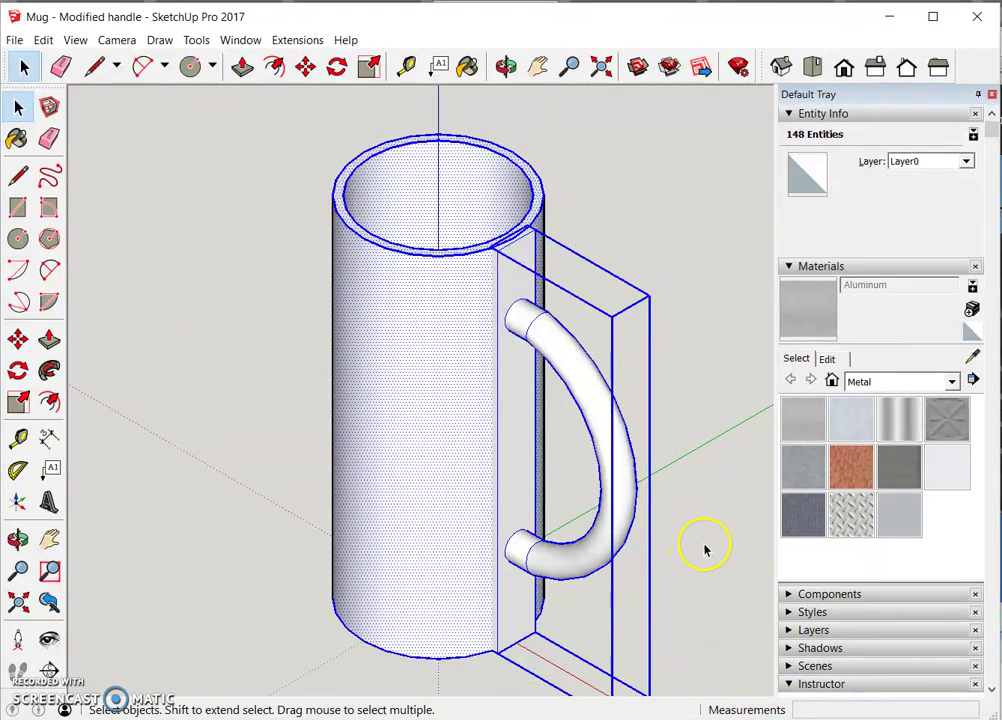
pyautogui.click(43, 40)
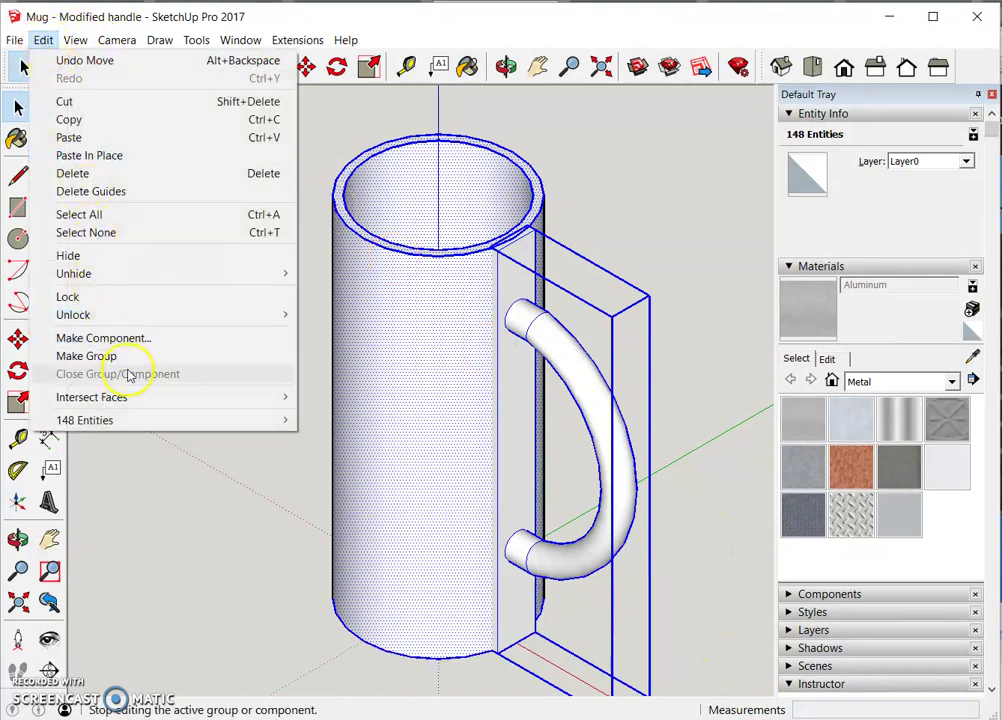
pyautogui.click(129, 358)
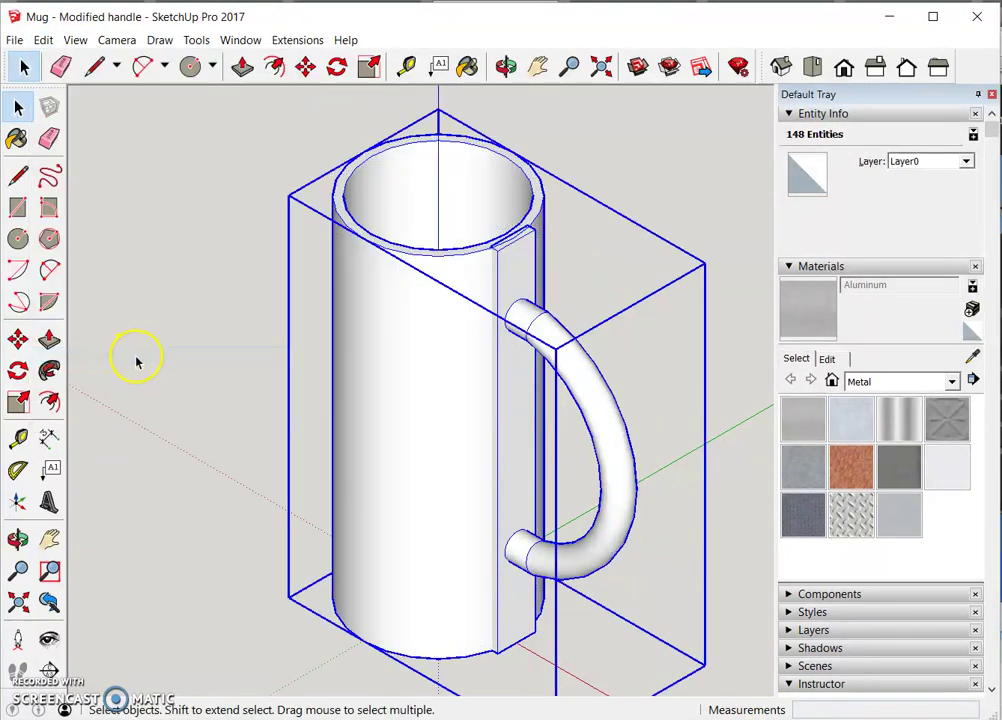
# Select and deselect the mug to check that the cylinder and handle behave as one group
pyautogui.click(381, 389)
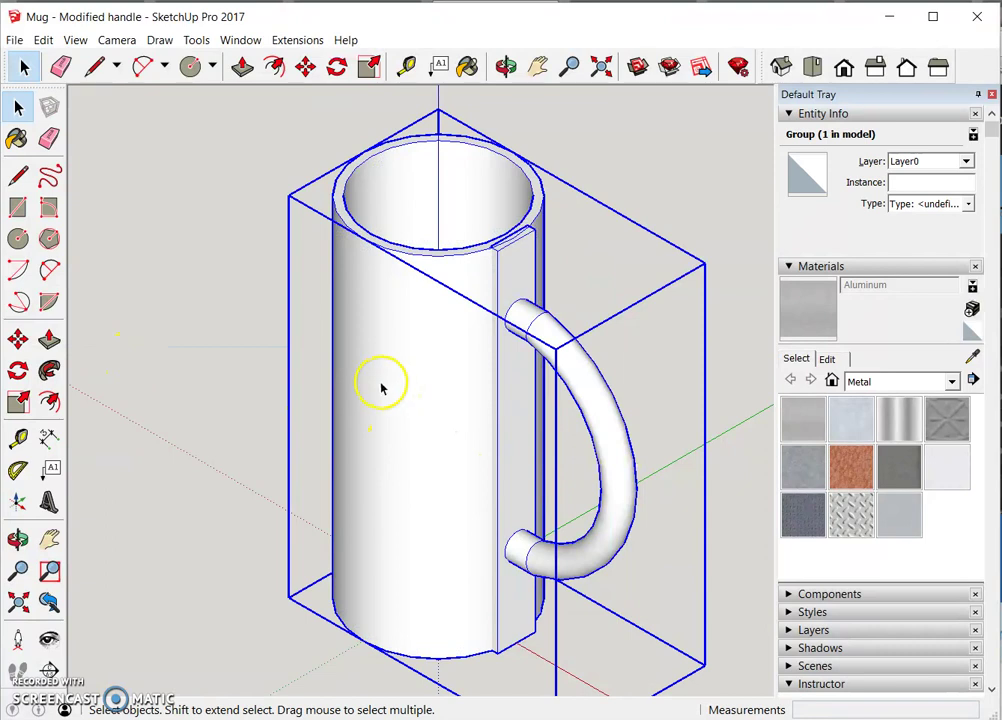
pyautogui.click(212, 297)
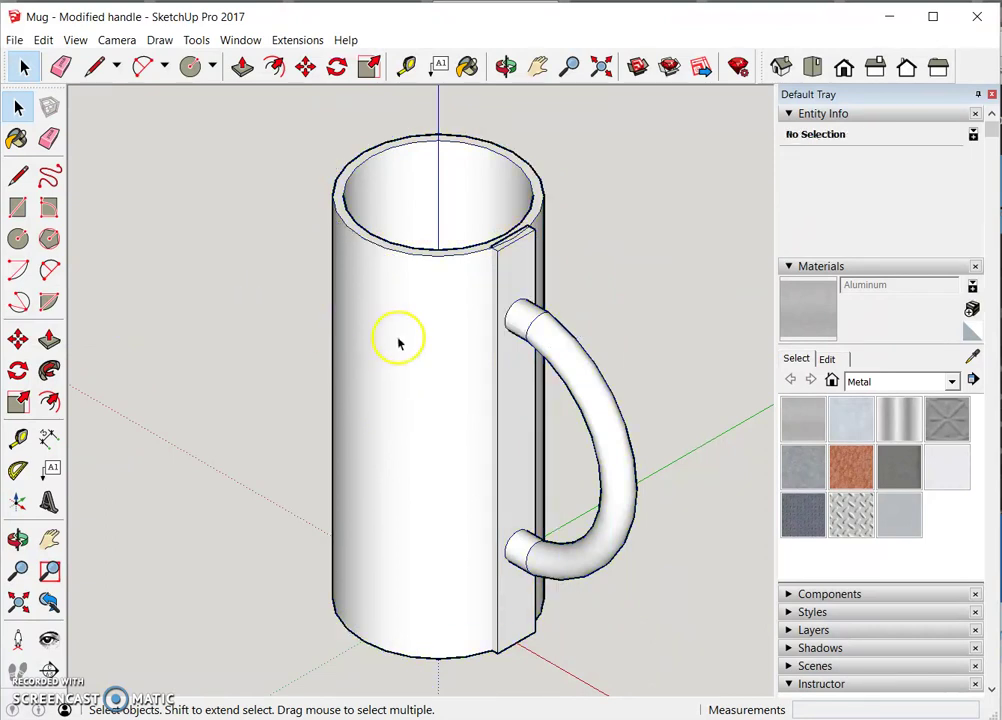
pyautogui.moveTo(458, 377); pyautogui.dragTo(407, 407)
pyautogui.click(110, 235)
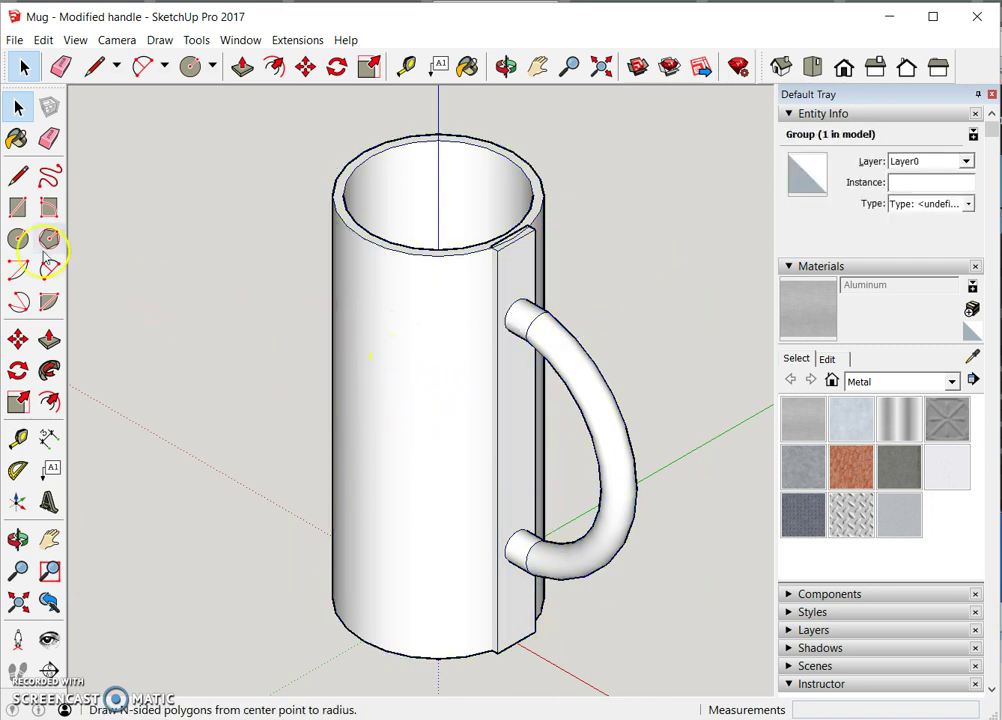
# Move the whole mug group about 1/4" along the red axis and about 15/32" back in the opposite direction
pyautogui.click(17, 340)
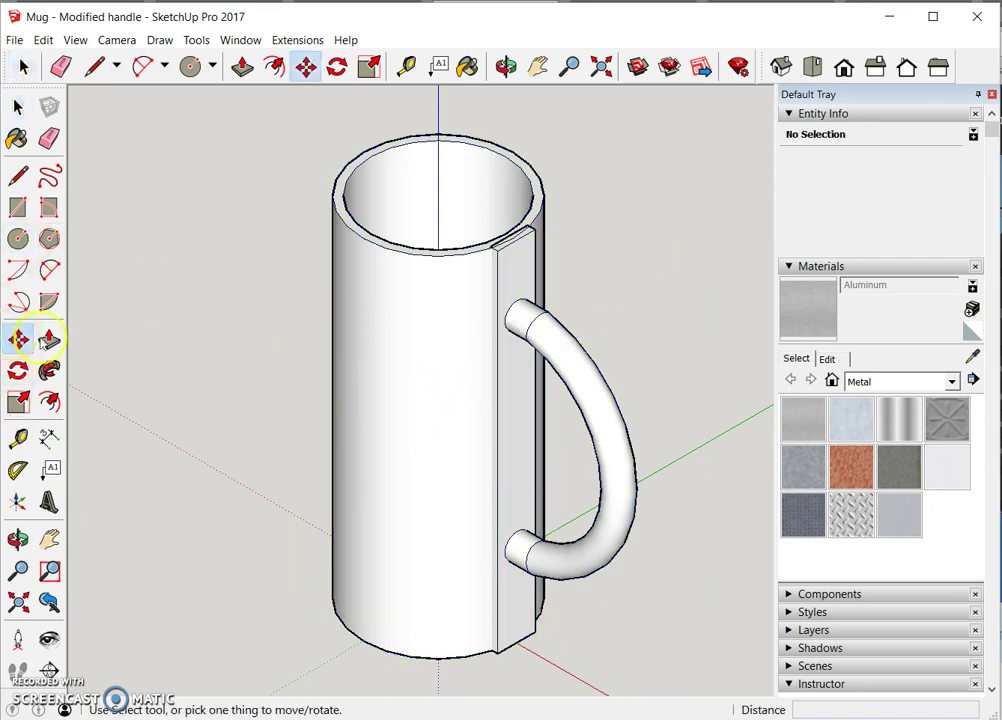
pyautogui.click(397, 366)
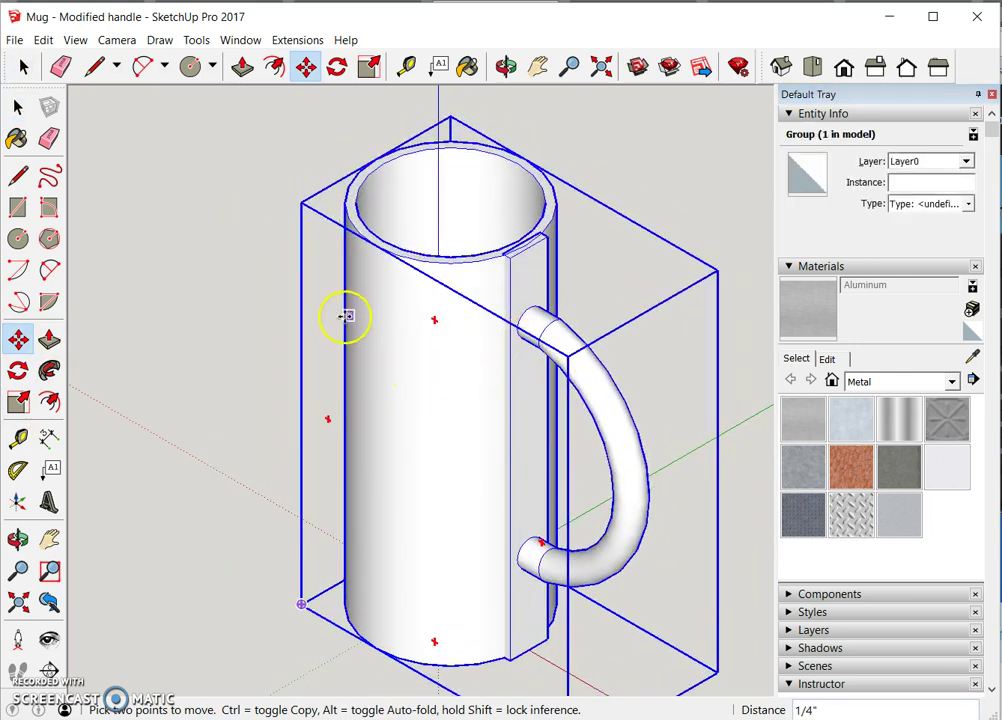
pyautogui.click(267, 303)
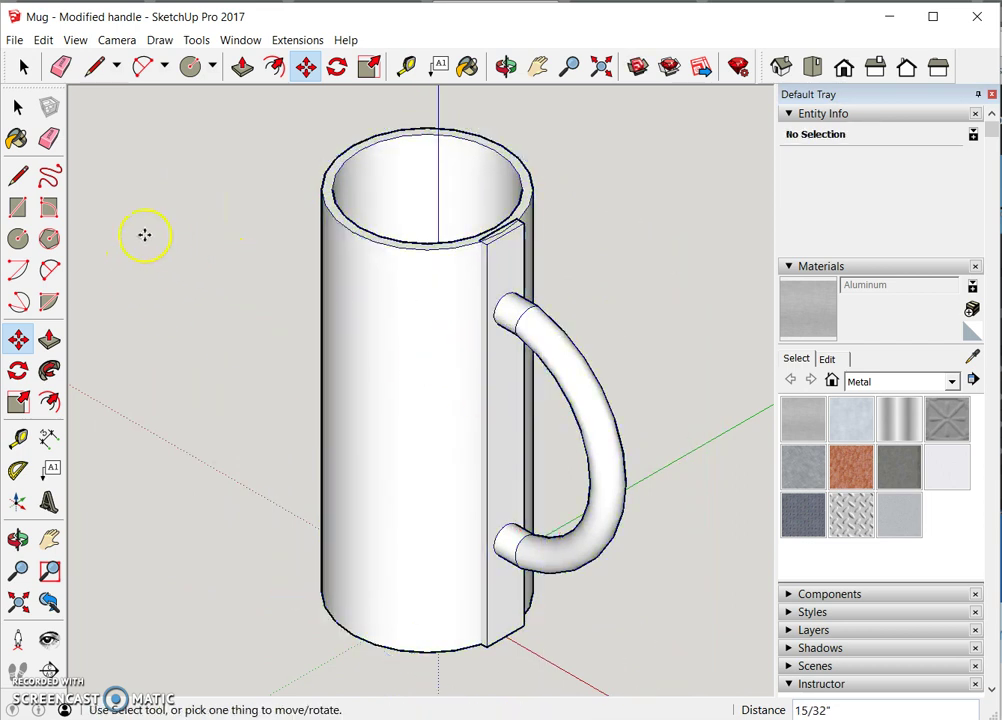
pyautogui.click(18, 602)
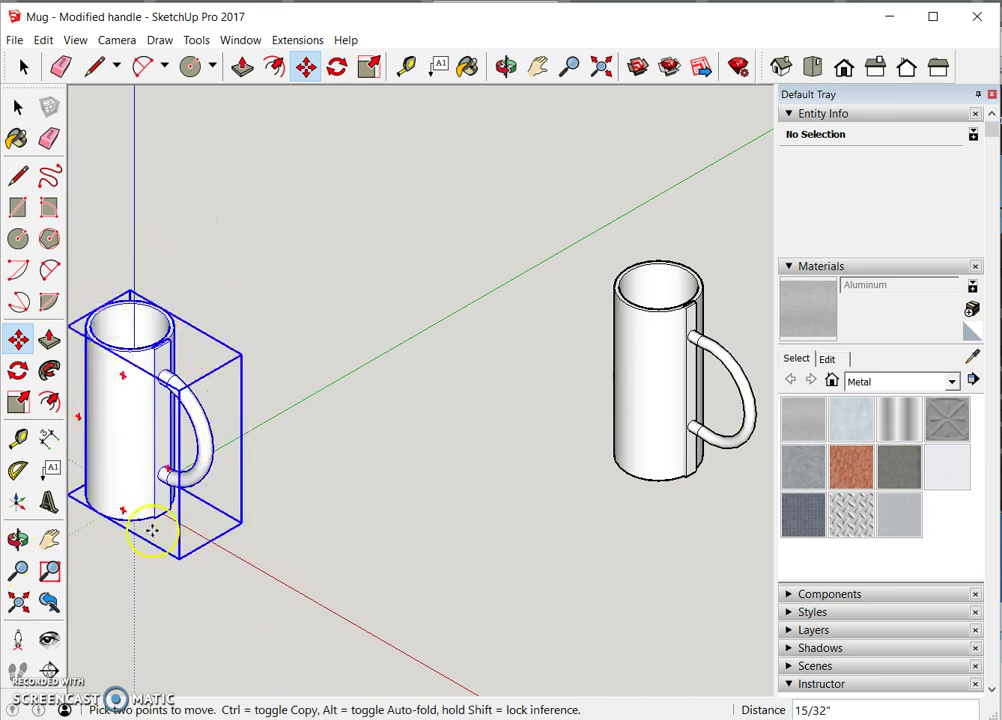